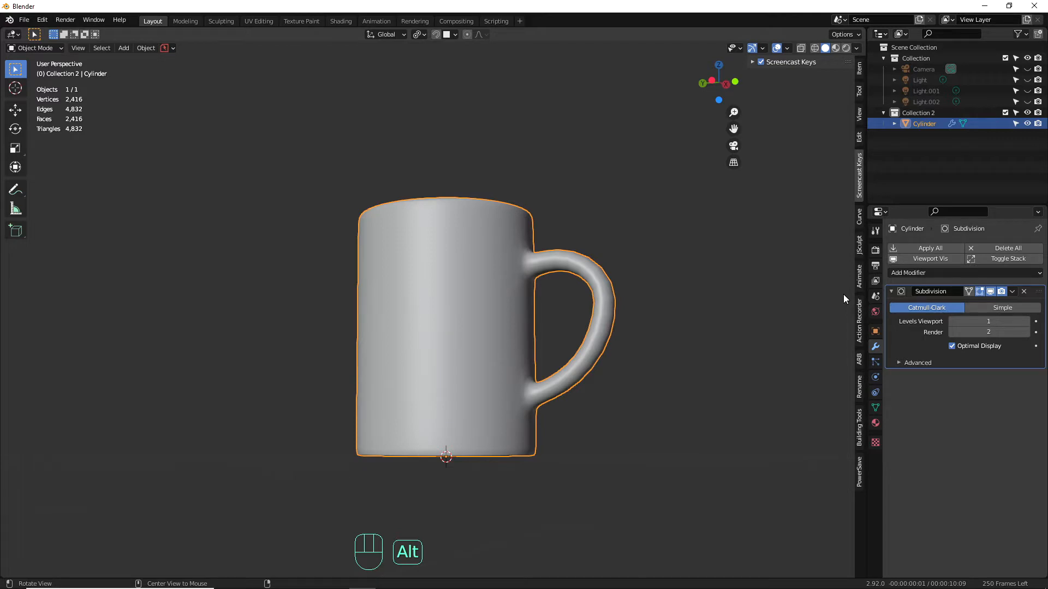
key("q")
left_click_drag(592, 430, 645, 436, "alt")
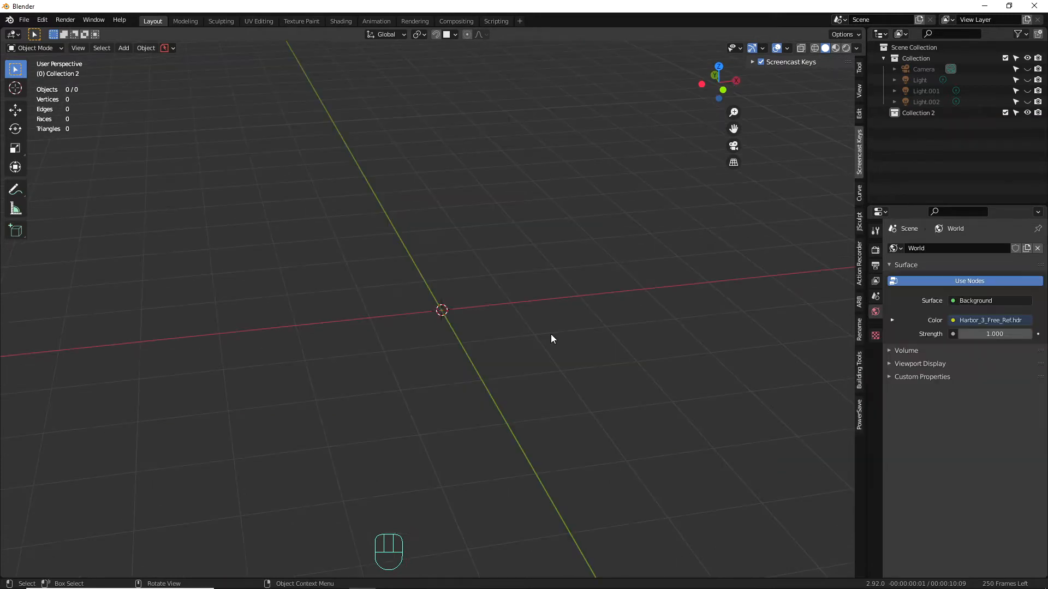
- Add a cylinder mesh at the origin with 24 vertices, a 1 m radius and a 2 m depth
key("shift+a")
mouse_move(551, 334)
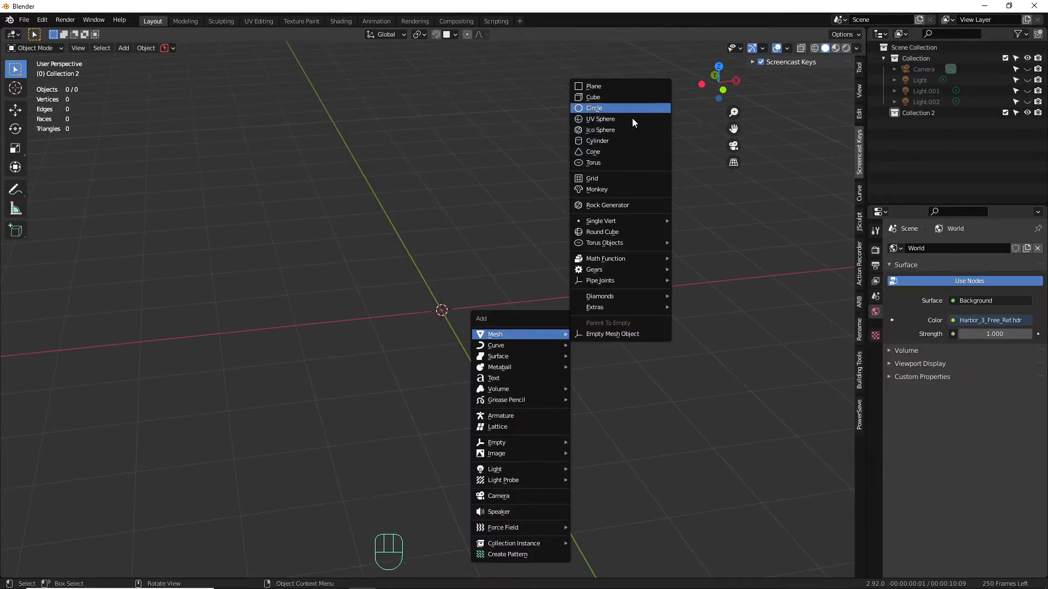
left_click(629, 141)
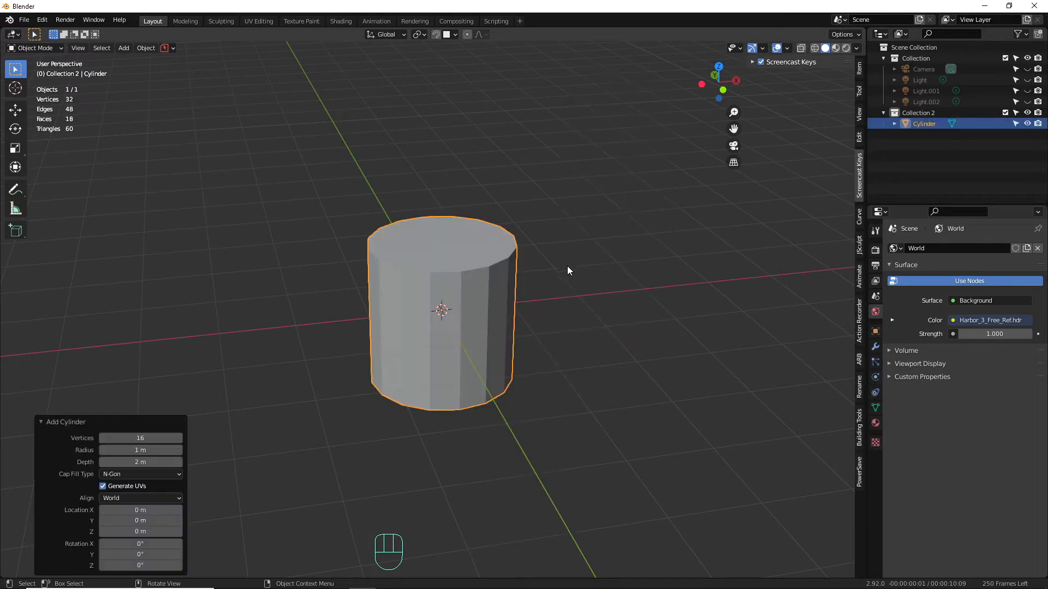
left_click(148, 438)
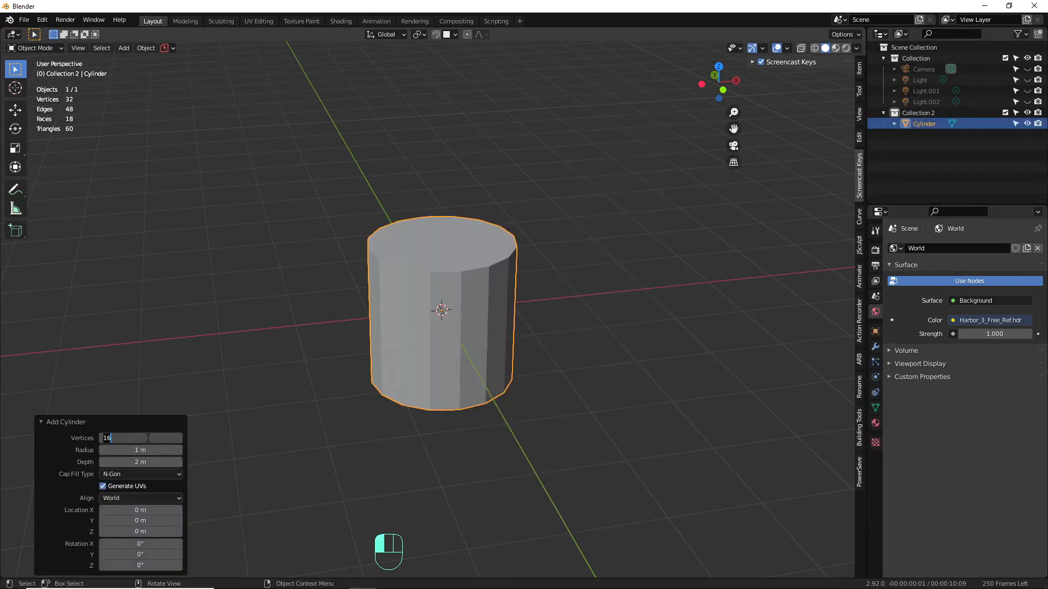
type("24")
key("Return")
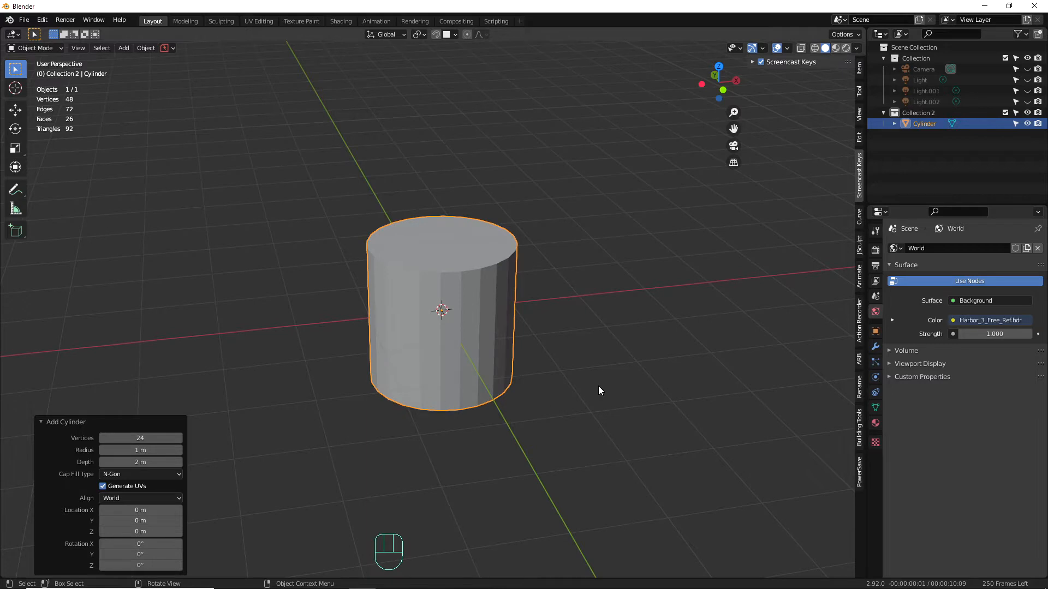
- In Edit Mode, move the whole cylinder mesh up about 1.01 m along Z so its base sits on the ground line
key("KP_1")
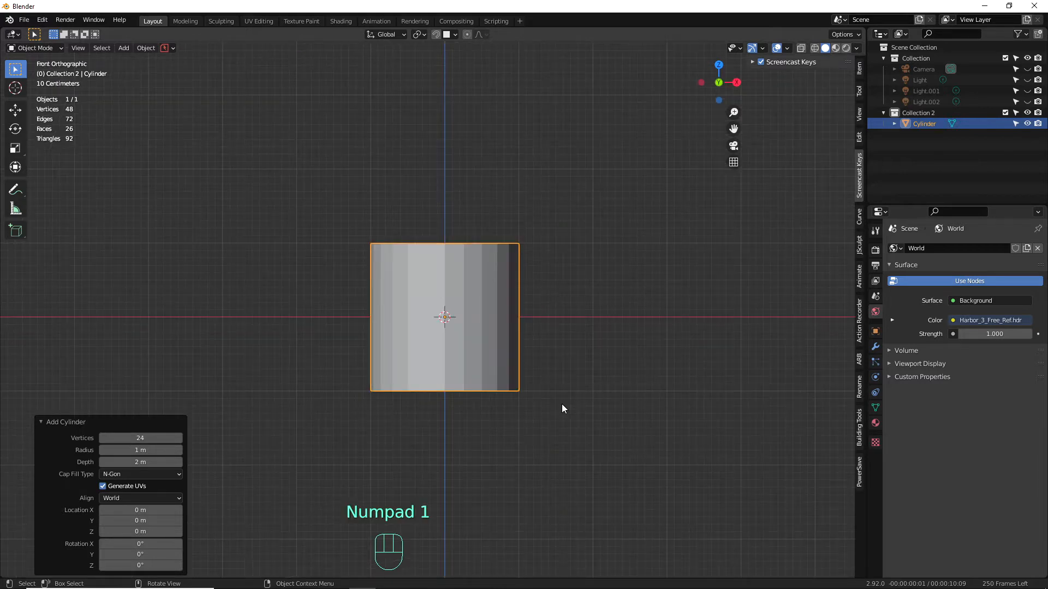
key("shift+z")
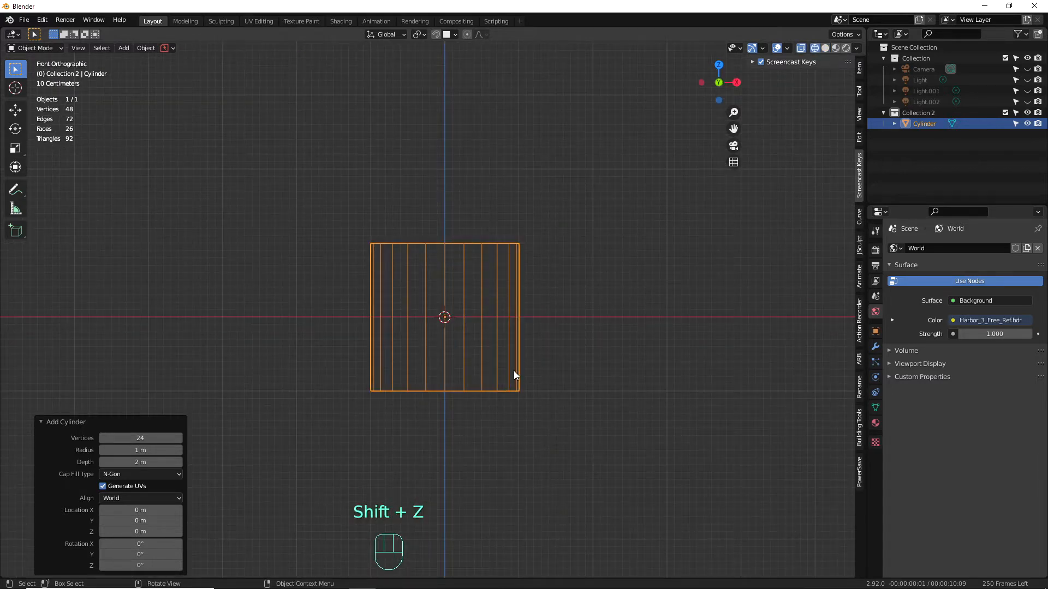
key("Tab")
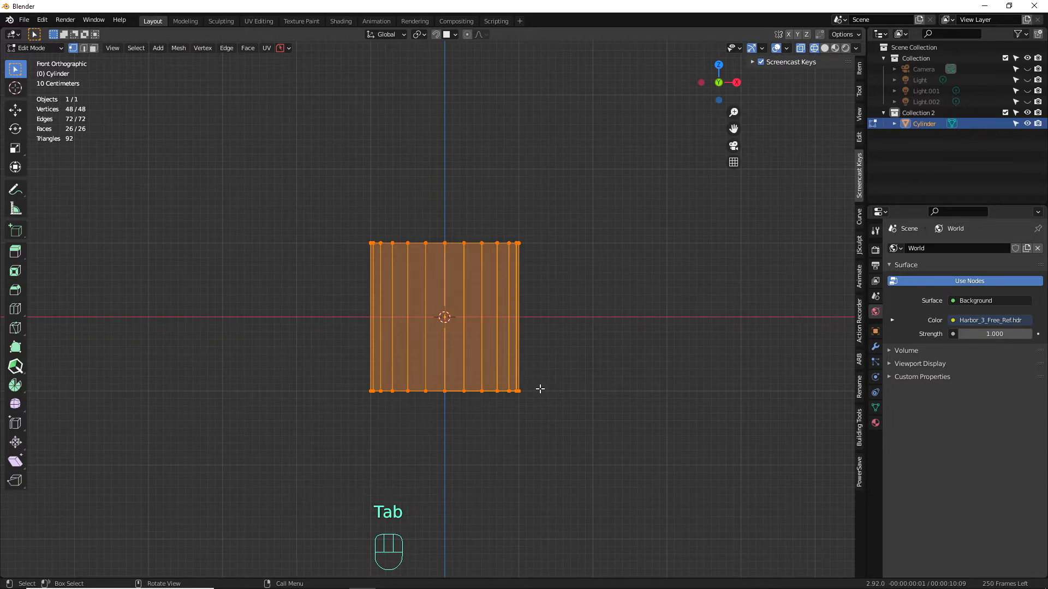
key("g")
key("z")
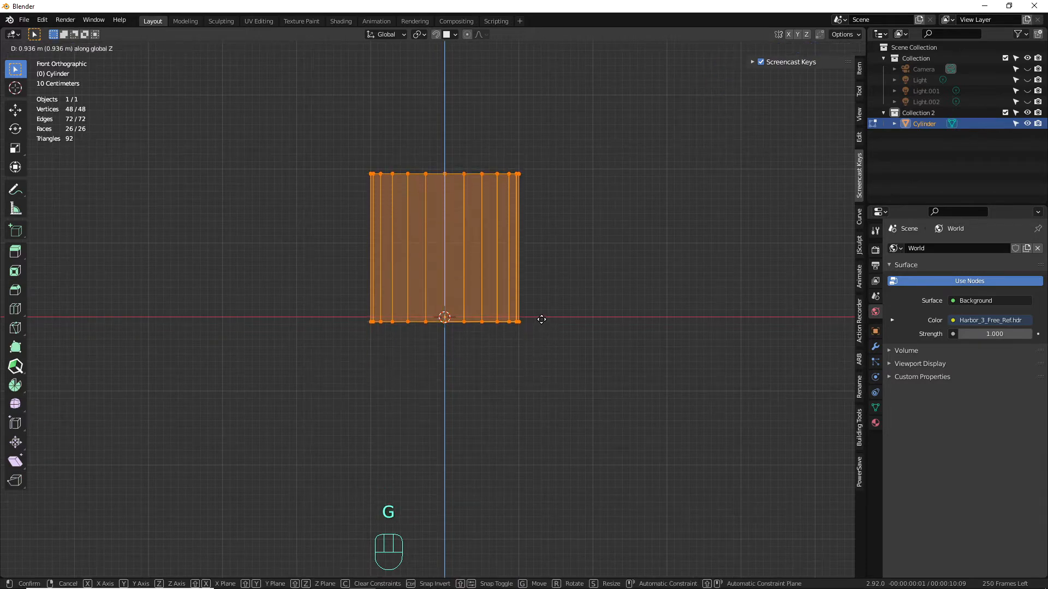
left_click(544, 318, "shift")
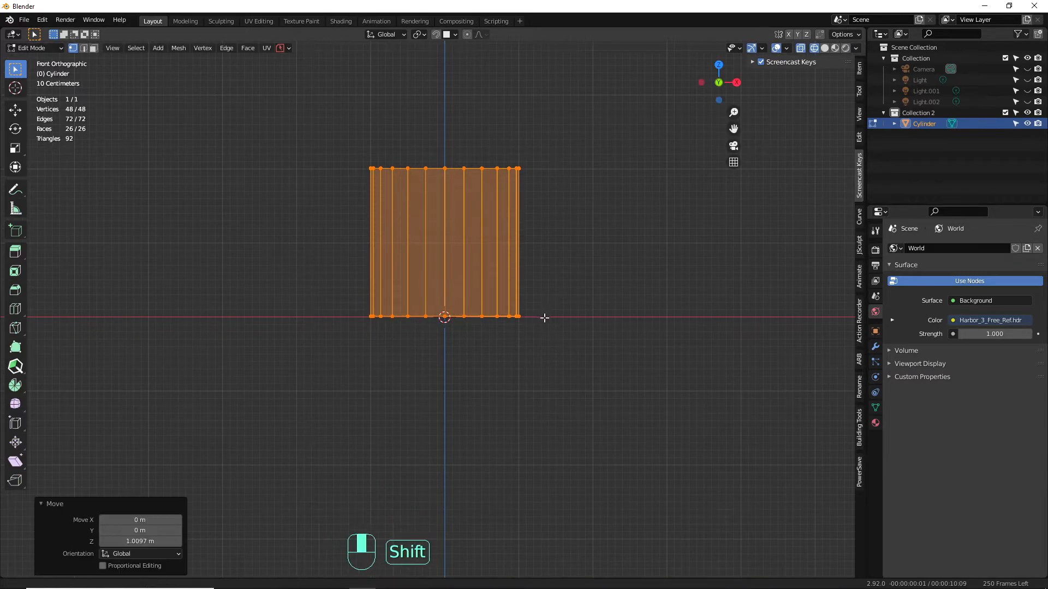
middle_click_drag(545, 318, 559, 363, "shift")
- Raise the cylinder's top edge loop about 0.8 m along Z to make the body taller
left_click(480, 215, "alt")
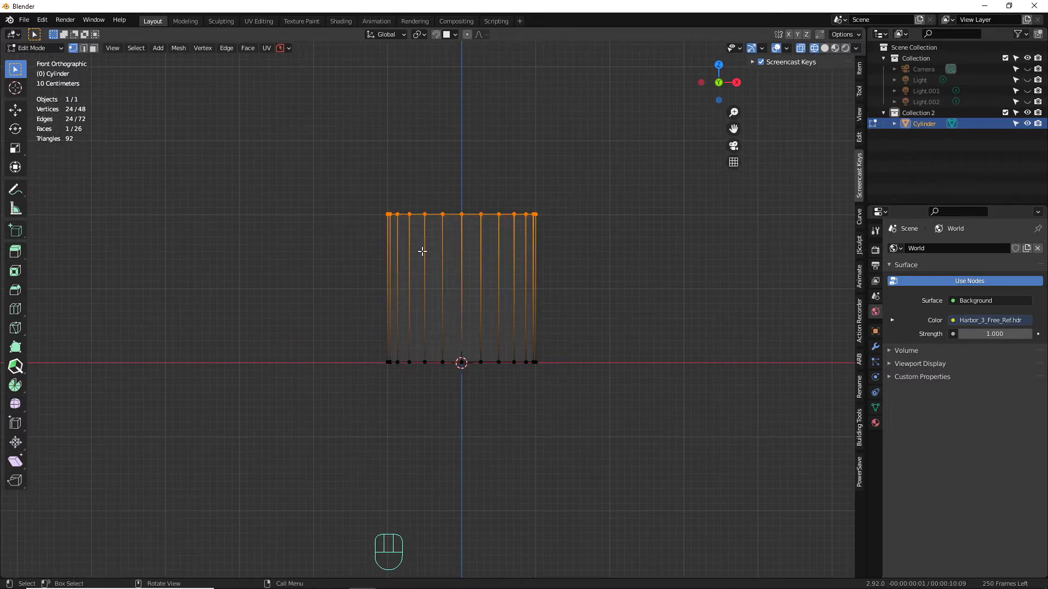
key("g")
key("z")
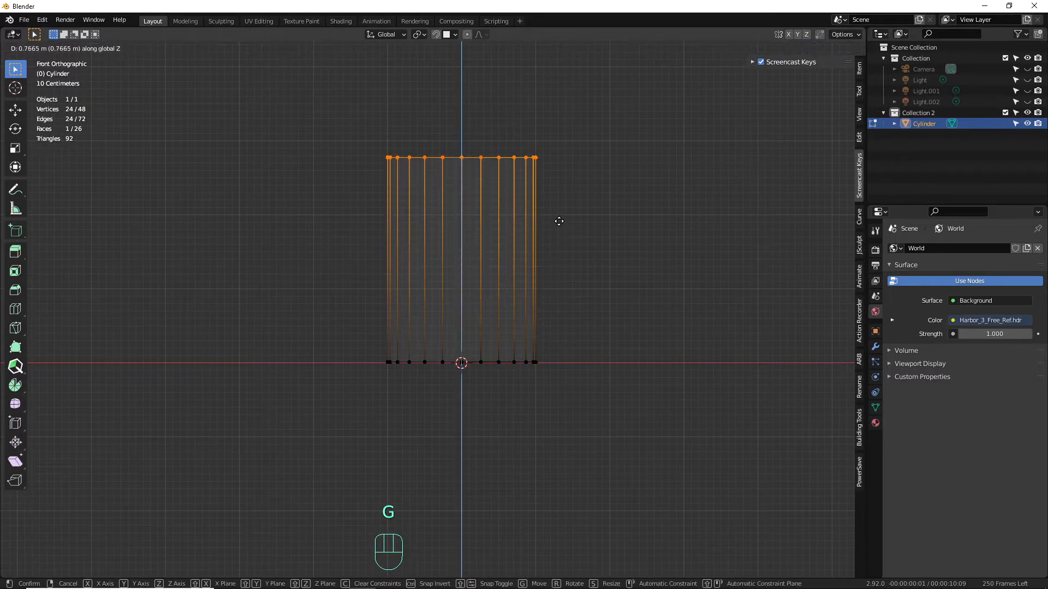
left_click(558, 219)
- Delete the cylinder's top cap face to open the mug, and return to solid shading
left_click_drag(627, 253, 513, 262, "alt")
key("3")
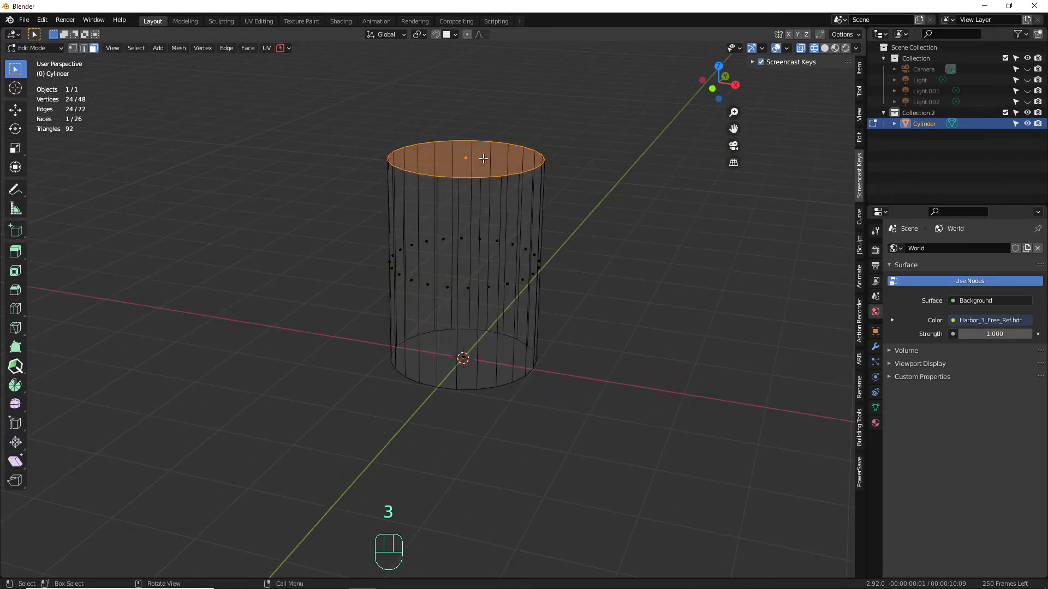
left_click(472, 158)
key("x")
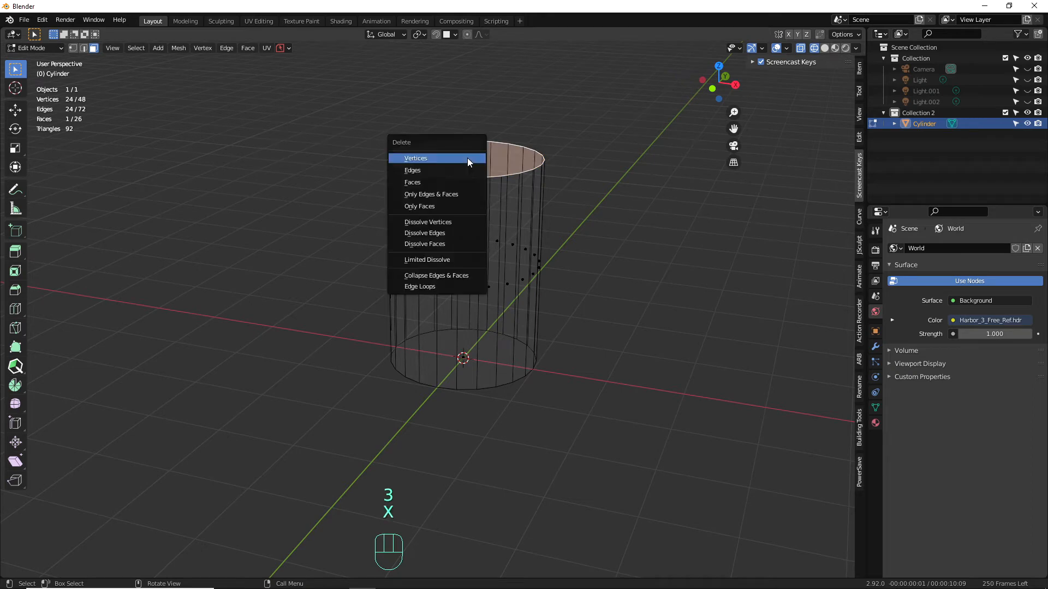
left_click(459, 182)
middle_click_drag(459, 182, 631, 284)
key("shift+z")
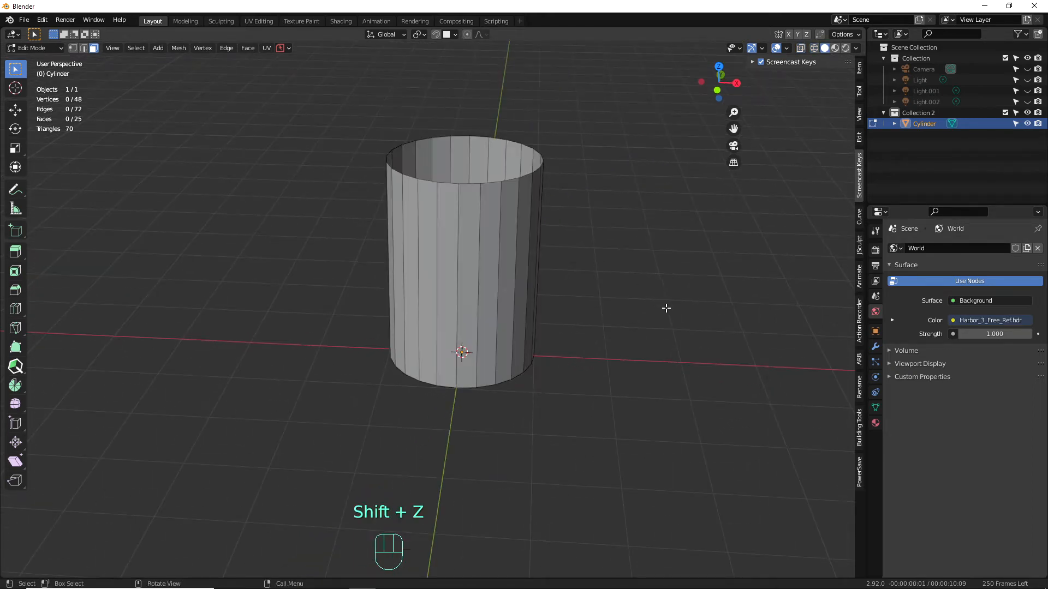
- Add a Solidify modifier to the open cylinder and set its thickness to 0.142 m
left_click_drag(623, 286, 615, 297, "alt")
left_click(876, 346)
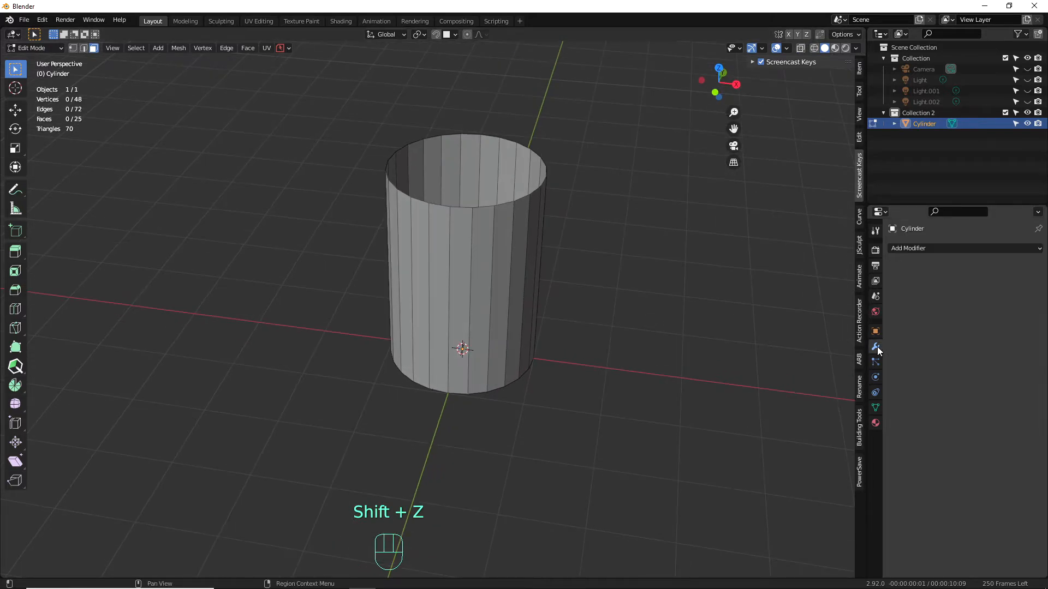
left_click(906, 248)
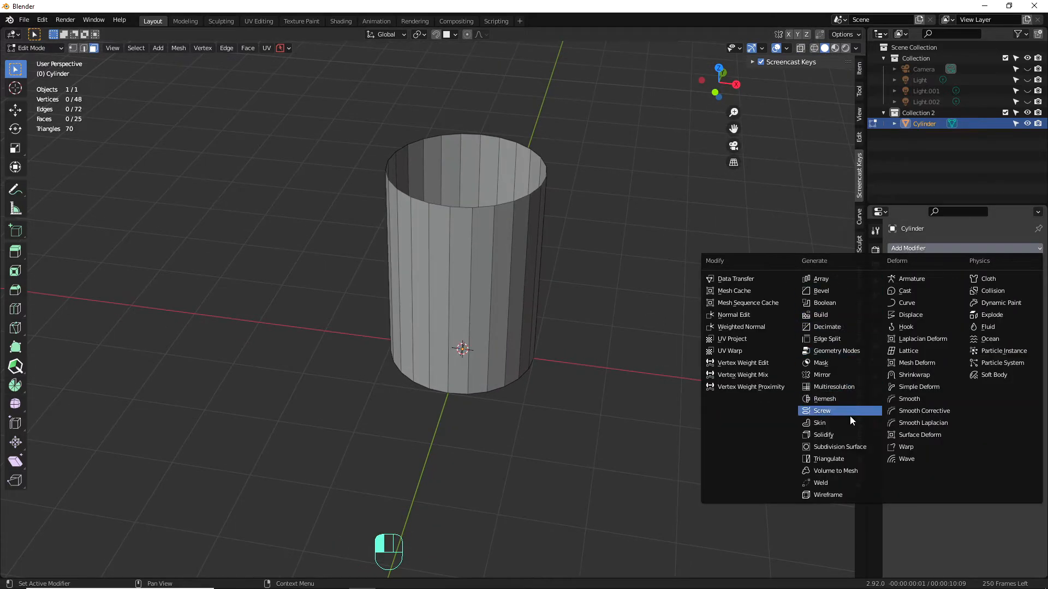
left_click(847, 434)
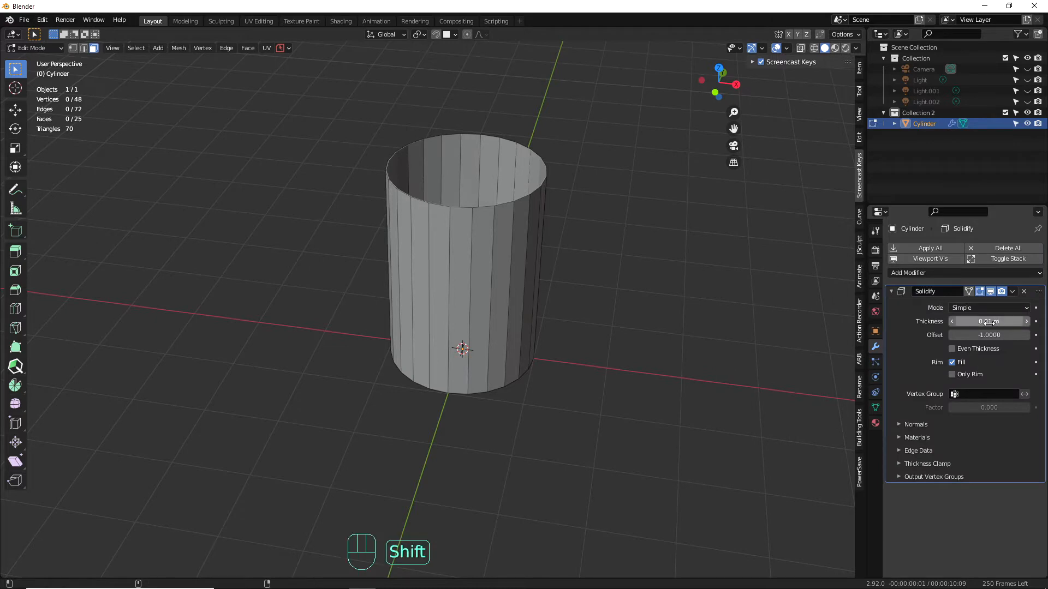
left_click_drag(989, 322, 1020, 321, "shift")
- Select all the top rim vertices in the front wireframe view and lower them about 0.1 m along Z
key("KP_1")
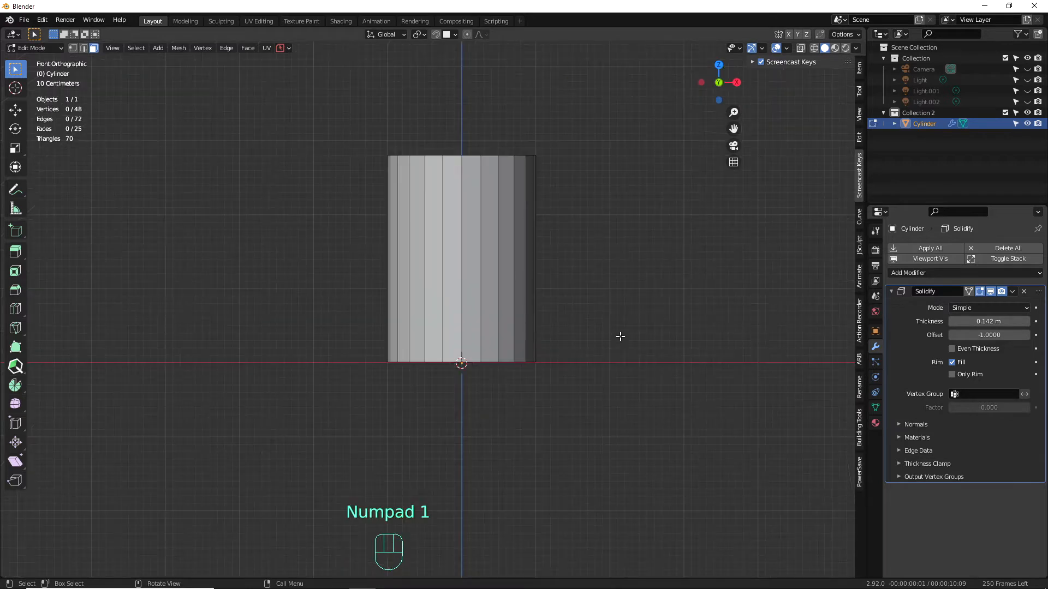
key("shift+z")
key("1")
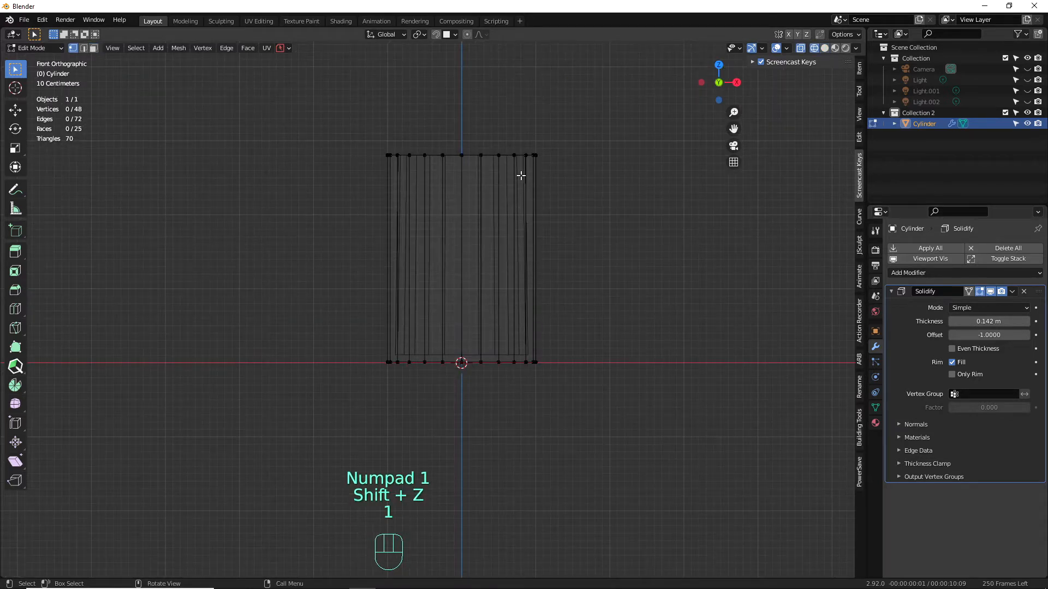
left_click_drag(560, 121, 382, 179)
key("g")
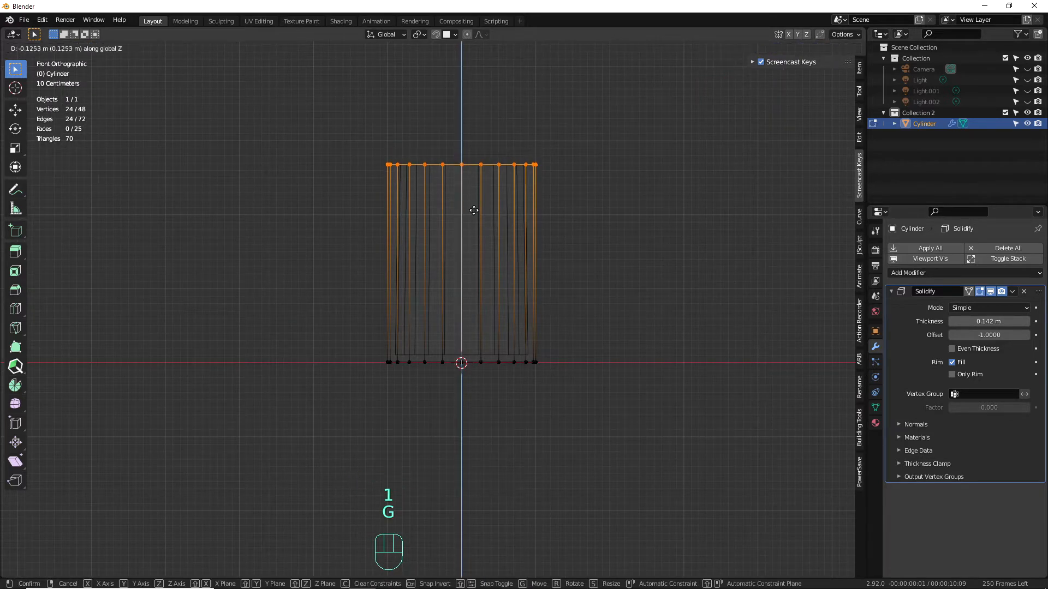
left_click(473, 208)
- Return to Object Mode and apply the Solidify modifier to the mug body
key("Tab")
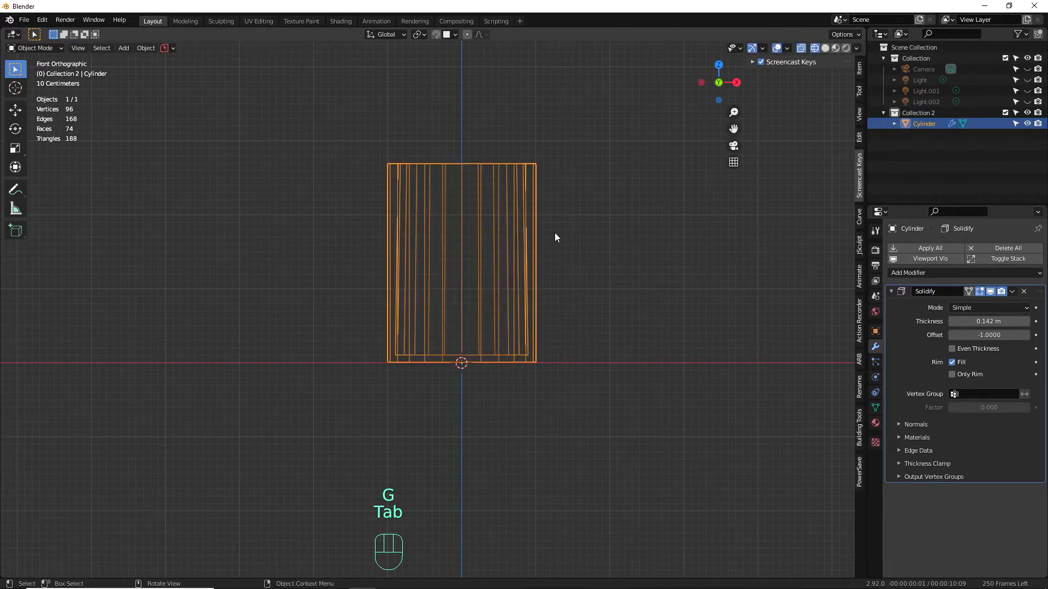
left_click_drag(555, 234, 659, 303, "alt")
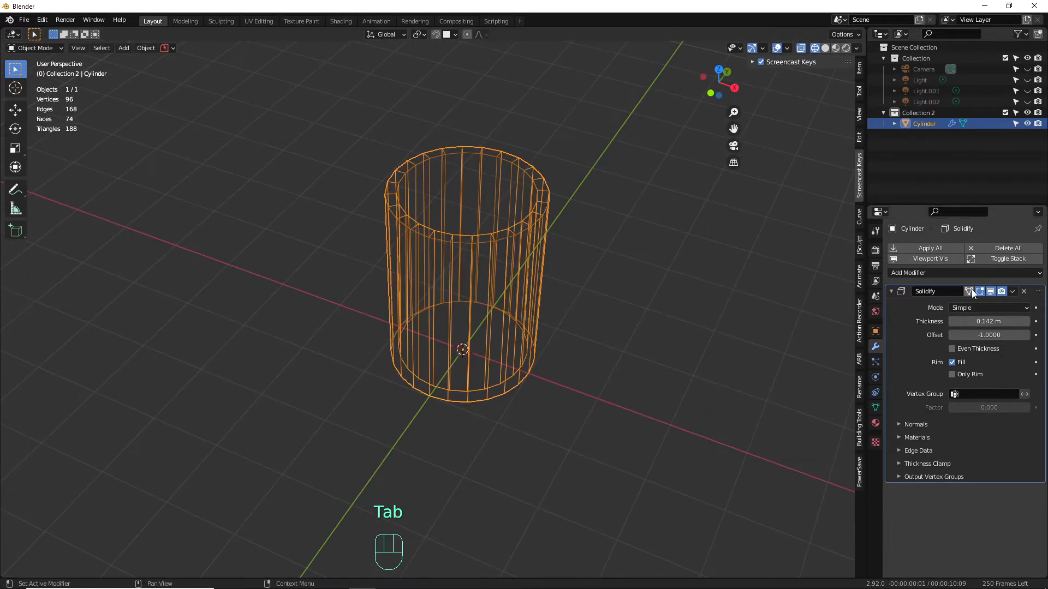
left_click(1013, 292)
left_click(994, 304)
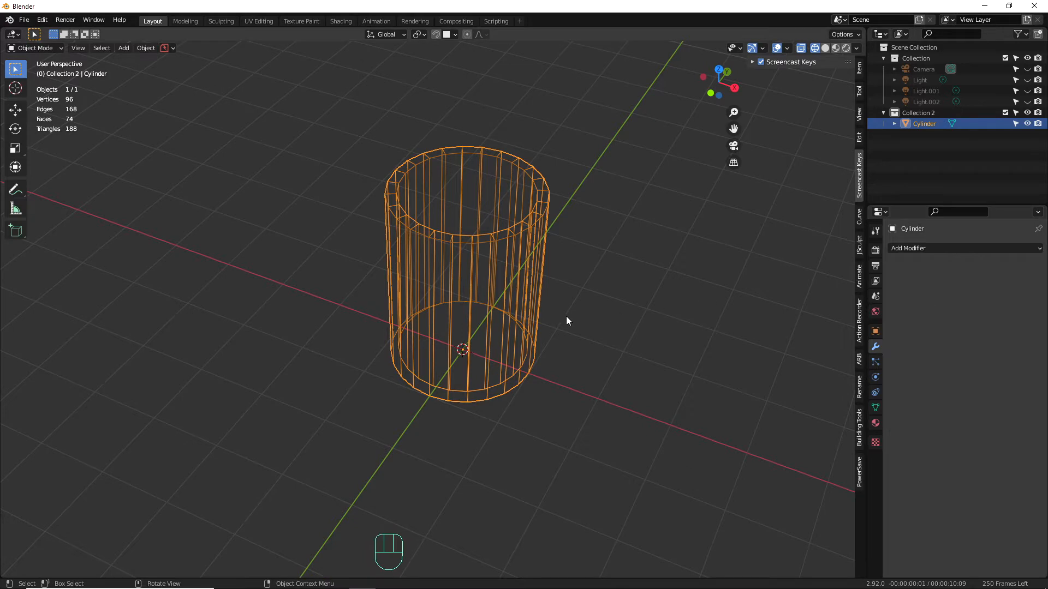
- Bevel the edge loop around the mug's inner floor with 2 segments and a width of about 0.079 m
key("Tab")
mouse_move(566, 316)
left_mouse_down("alt")
mouse_move(529, 314)
mouse_move(502, 327)
mouse_move(506, 357)
left_mouse_up("alt")
key("shift+z")
left_click(480, 281, "alt")
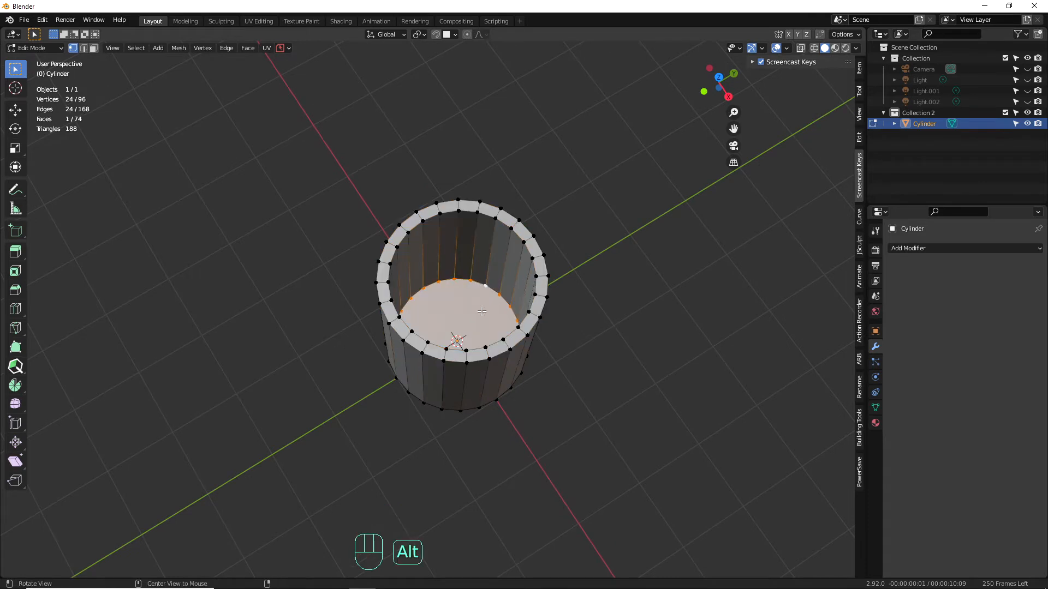
left_click_drag(480, 280, 608, 307, "alt")
key("ctrl+b")
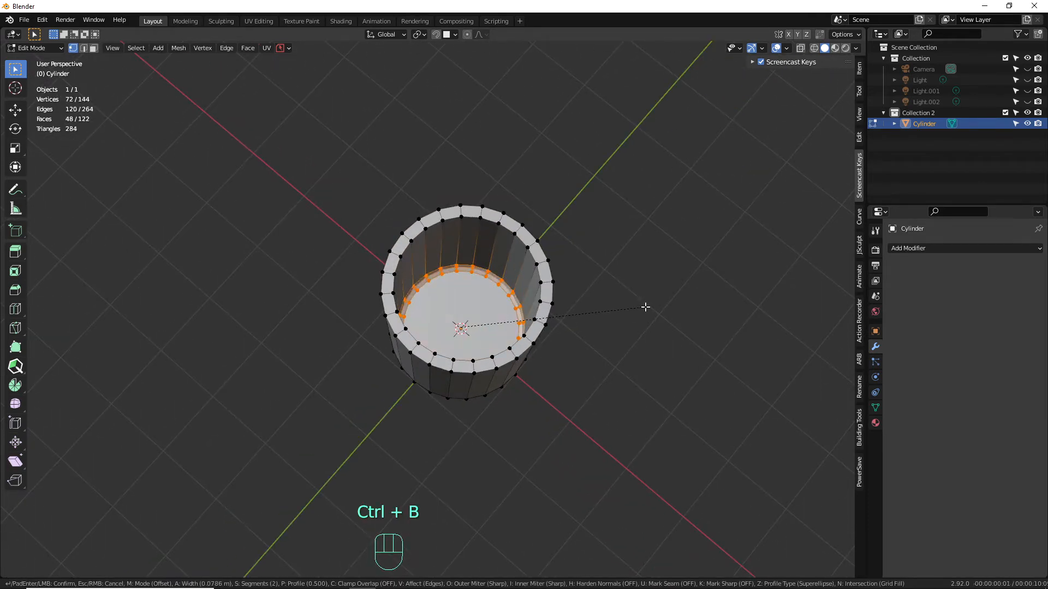
left_click(645, 307)
- Inset the face on the mug's underside by about 0.125 m
left_click_drag(645, 306, 603, 224, "alt")
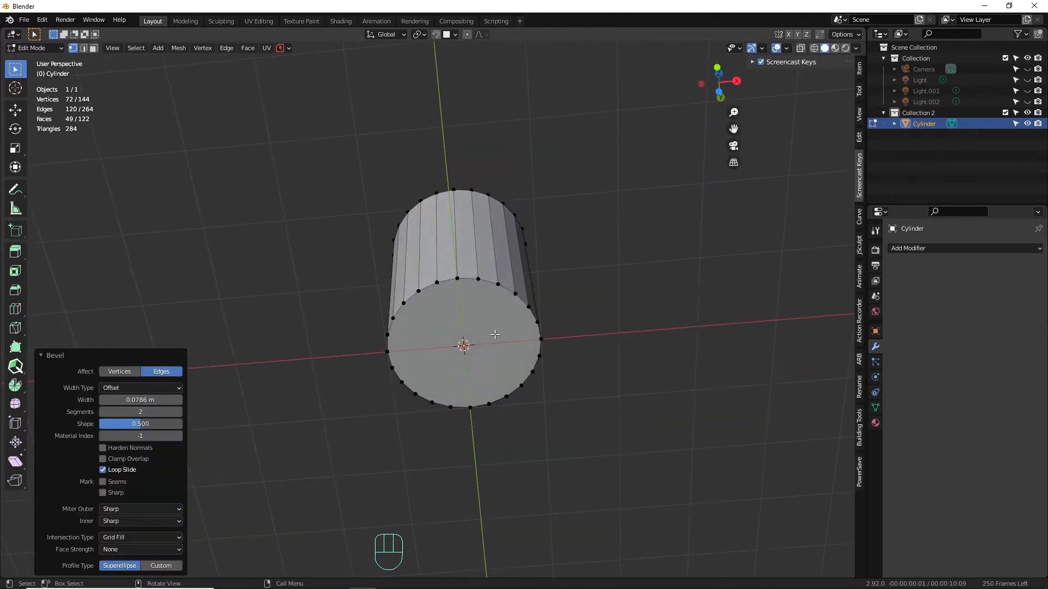
key("3")
left_click(465, 352)
key("i")
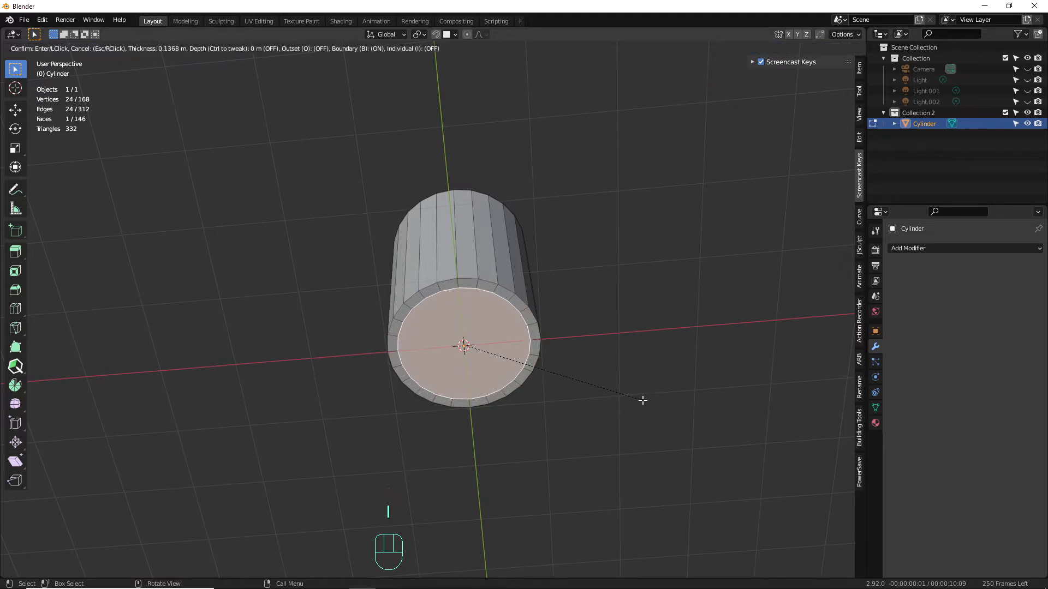
left_click(644, 400)
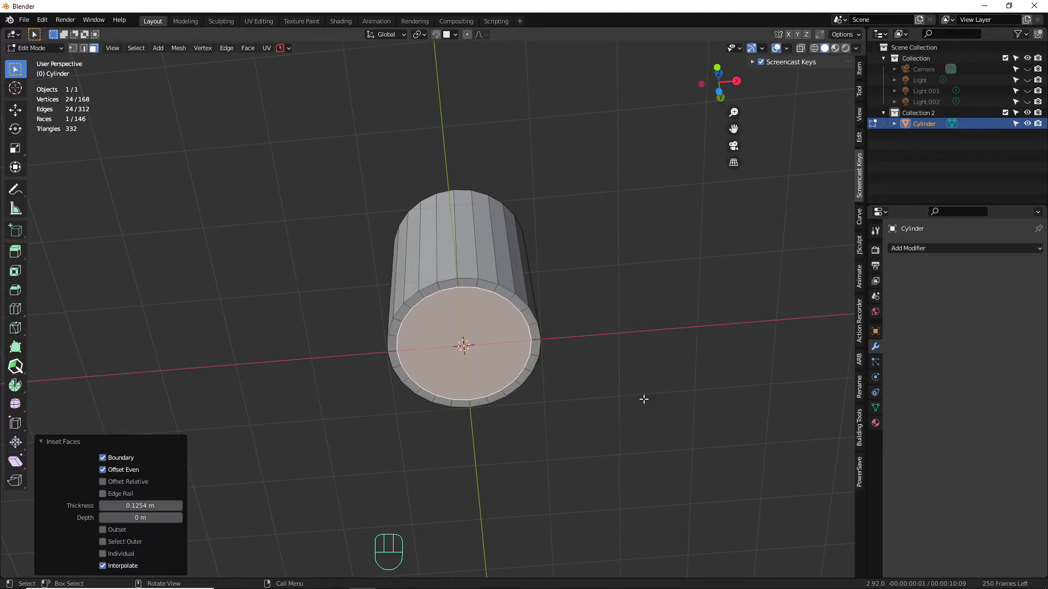
- Inset the underside's inner face again by about 0.049 m with a depth of about -0.029 m to recess the base
key("i")
key("ctrl")
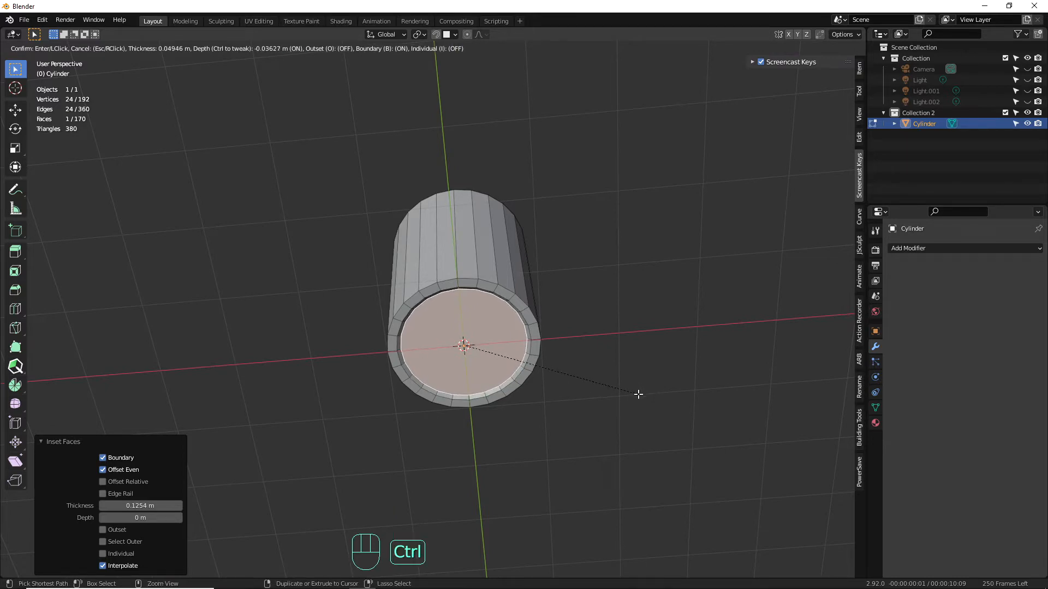
left_click(639, 394)
- Inset the recessed base face by 0.328 m and merge the inner face's vertices at center
scroll(627, 405, "up", 2)
middle_click_drag(626, 406, 620, 390, "alt+shift")
key("i")
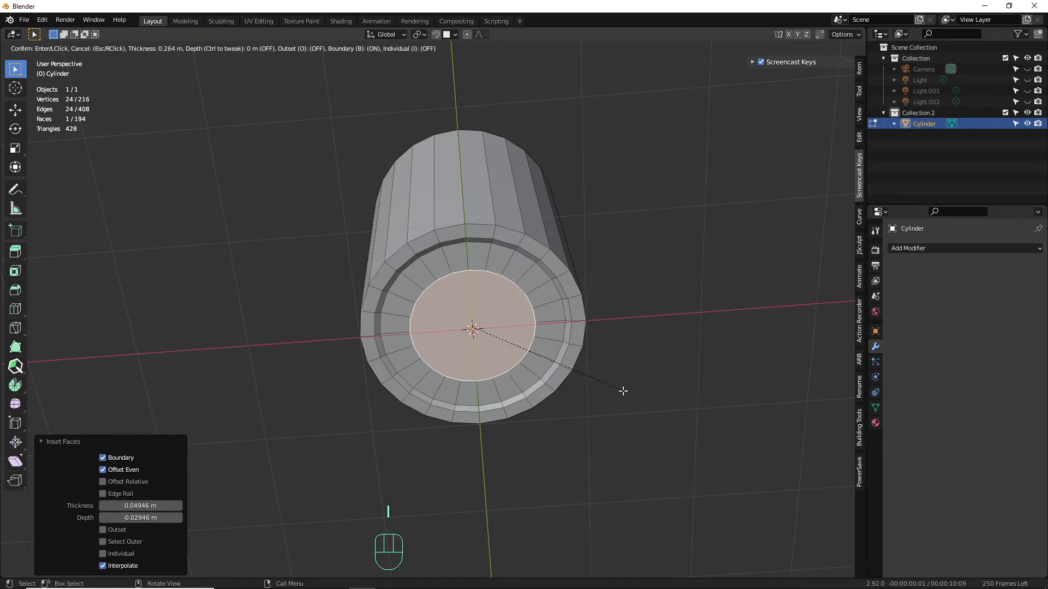
left_click(621, 391)
key("q")
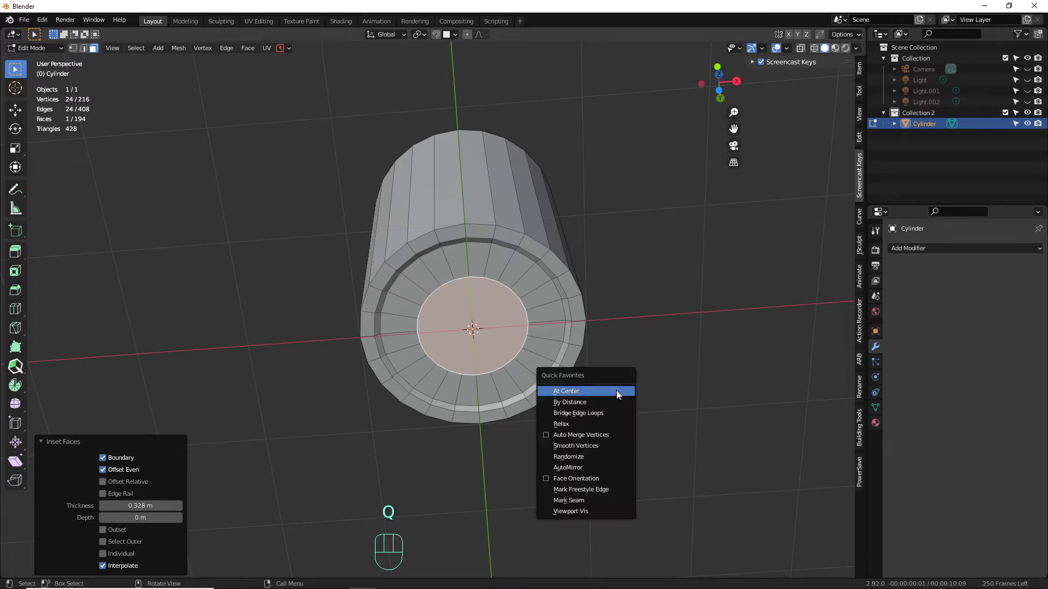
left_click(617, 391)
- Inset the face on the mug's inner floor by about 0.233 m and merge the inner face's vertices at center
middle_click_drag(616, 391, 589, 432, "alt")
left_click(495, 335)
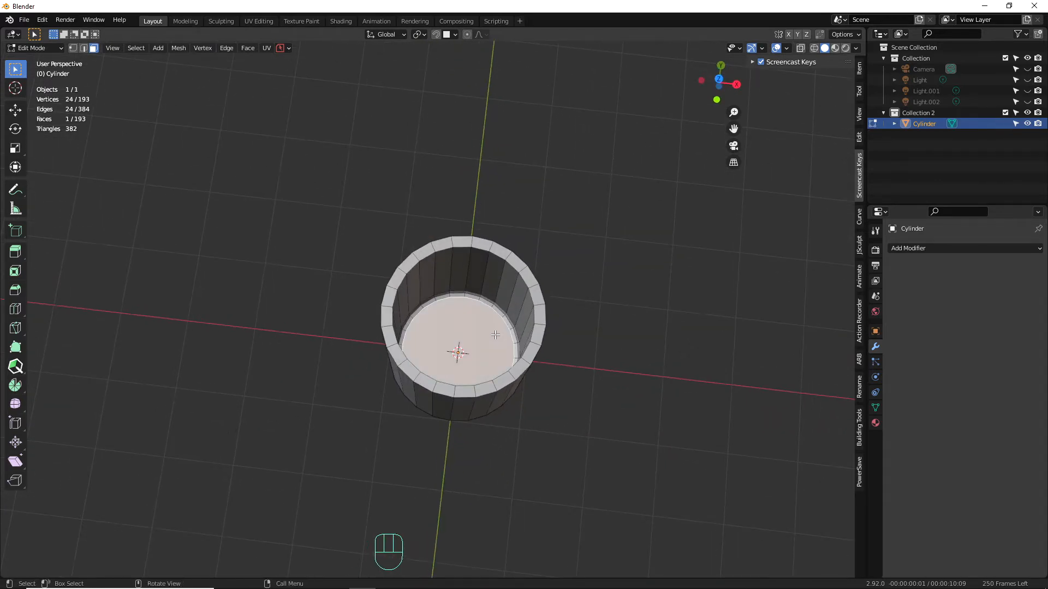
key("i")
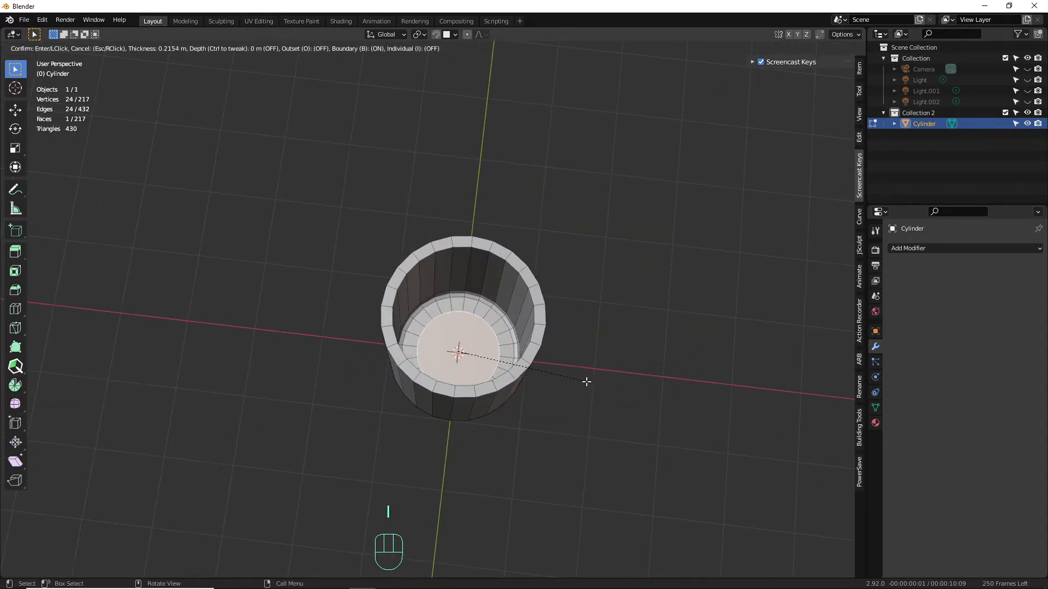
left_click(586, 381)
key("q")
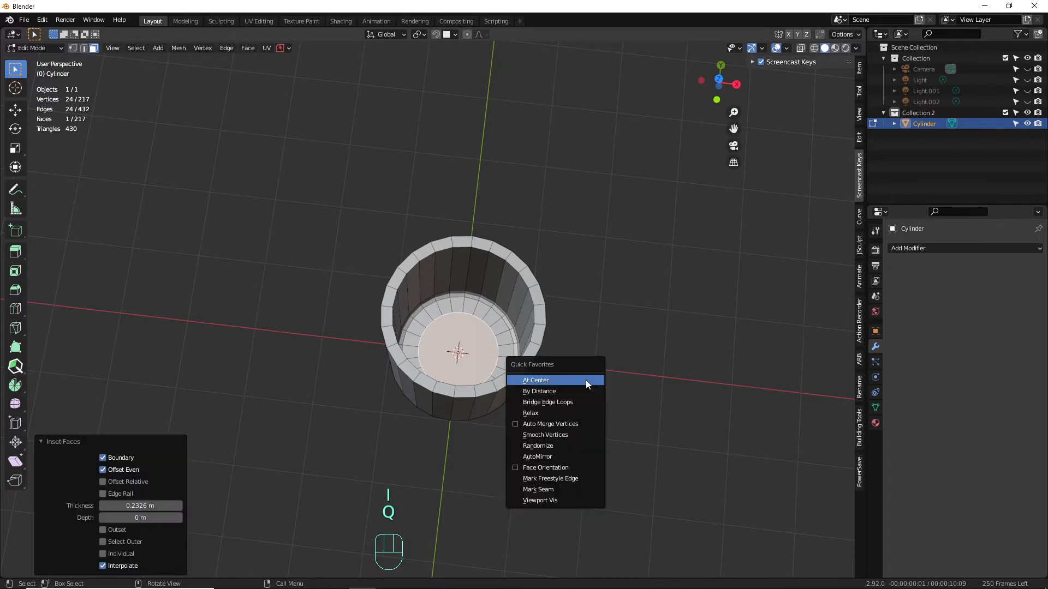
left_click(530, 381)
- Add two evenly spaced horizontal loop cuts around the mug's outer wall without sliding them
middle_click_drag(553, 391, 555, 305, "alt")
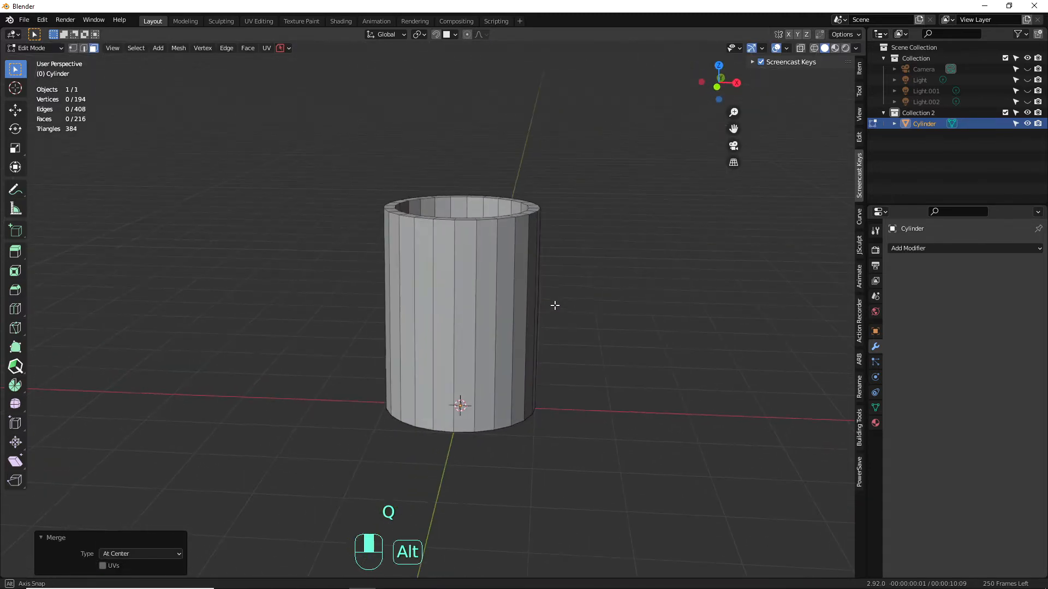
key("KP_1")
key("KP_3")
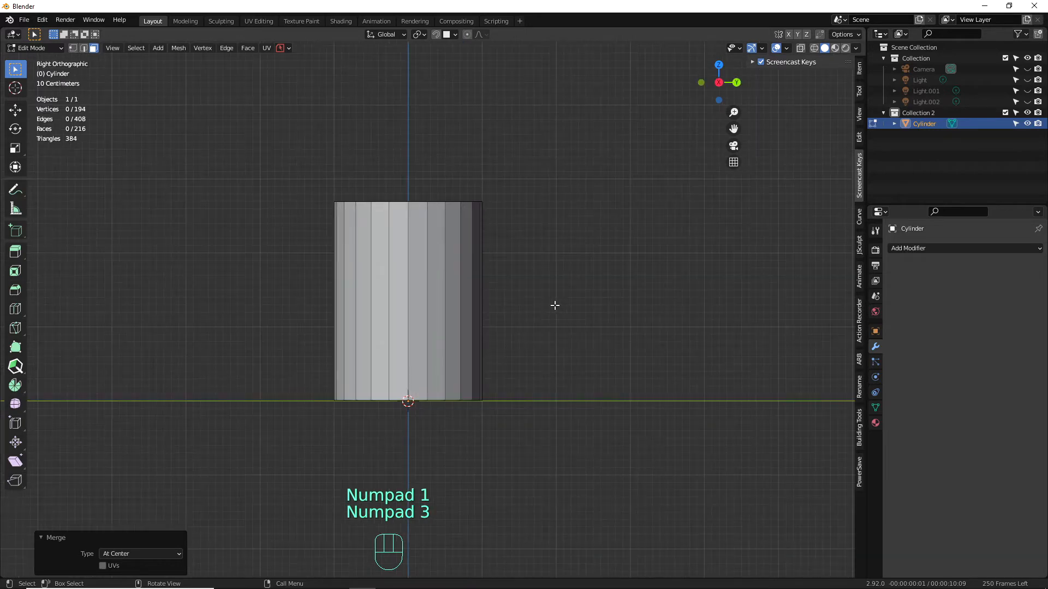
middle_click_drag(528, 321, 556, 332, "alt+shift")
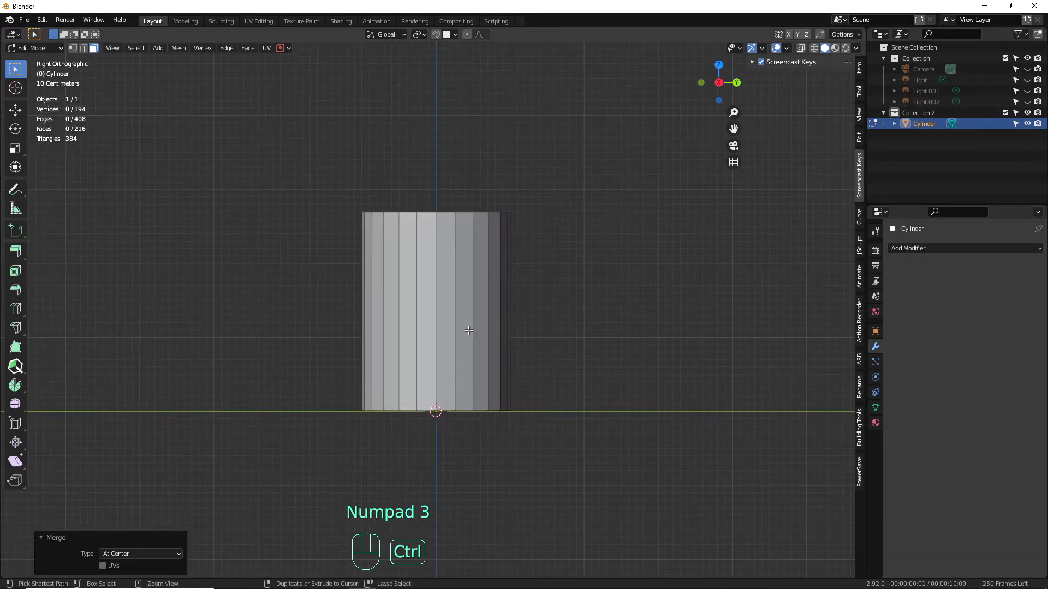
key("ctrl+r")
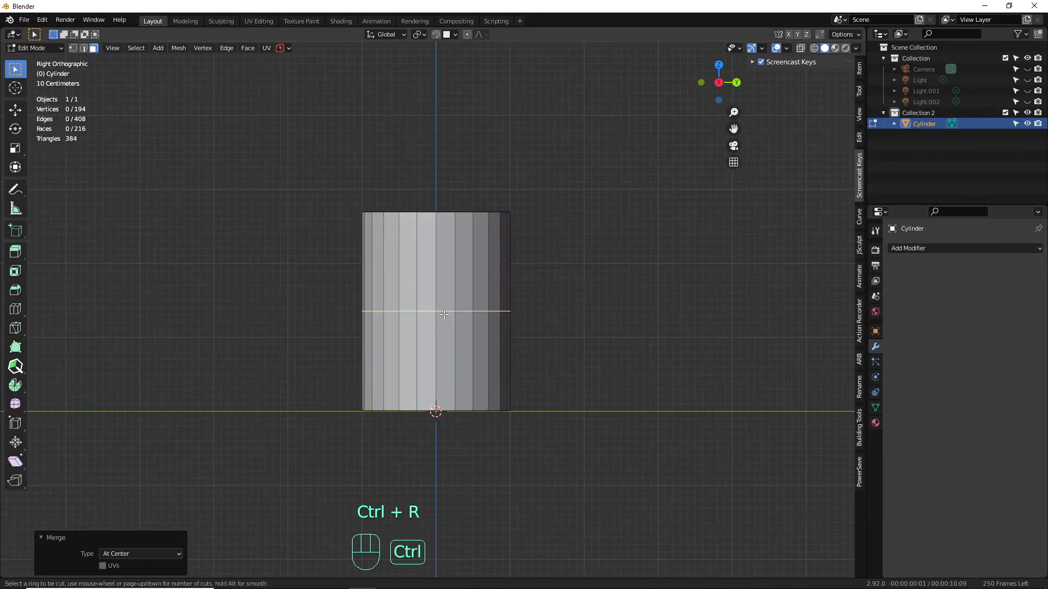
scroll(452, 315, "up", 1)
left_click(453, 315)
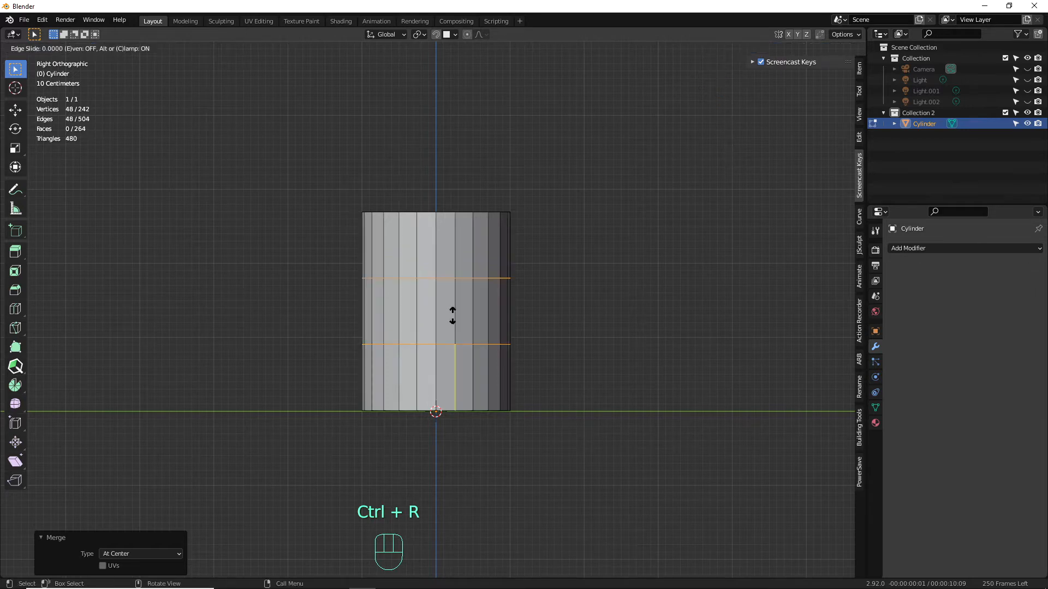
right_click(464, 320)
- Scale the two new edge loops apart along Z by about 1.58
key("s")
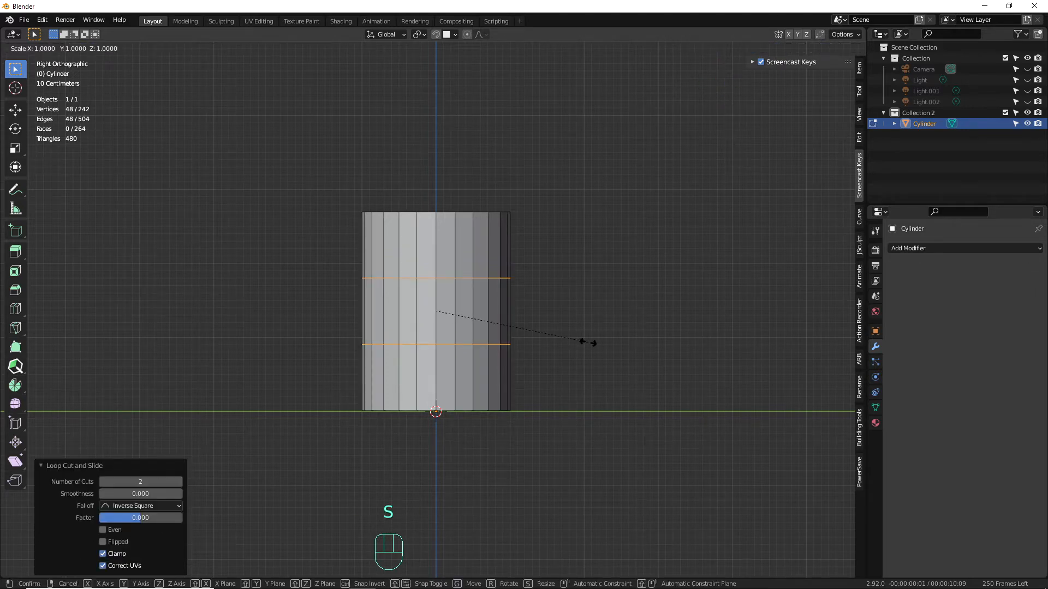
key("z")
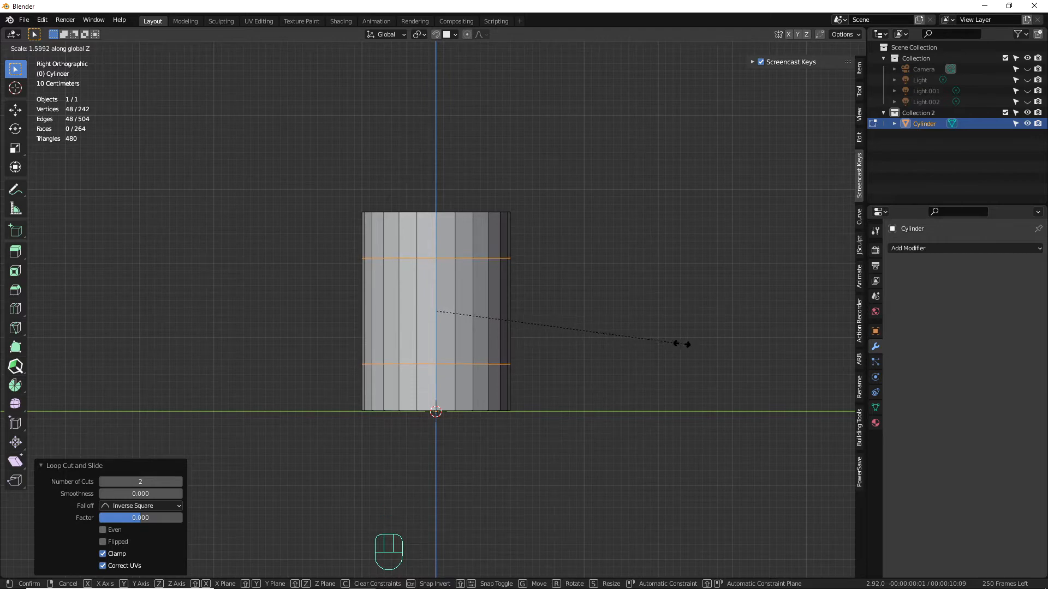
left_click(680, 343)
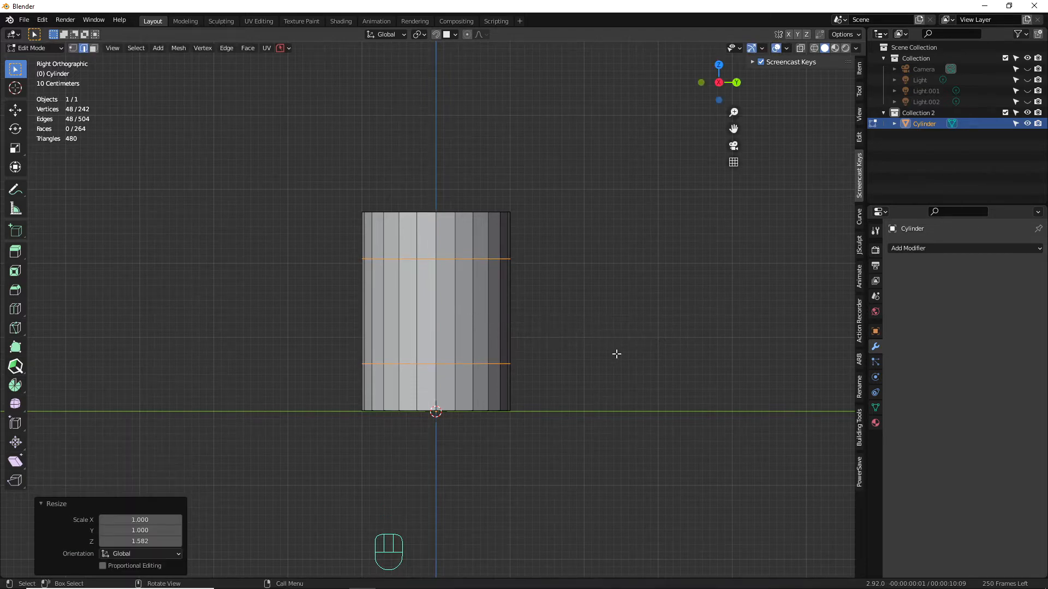
- Bevel both outer-wall edge loops with 2 segments and a width of about 0.236 m
key("KP_1")
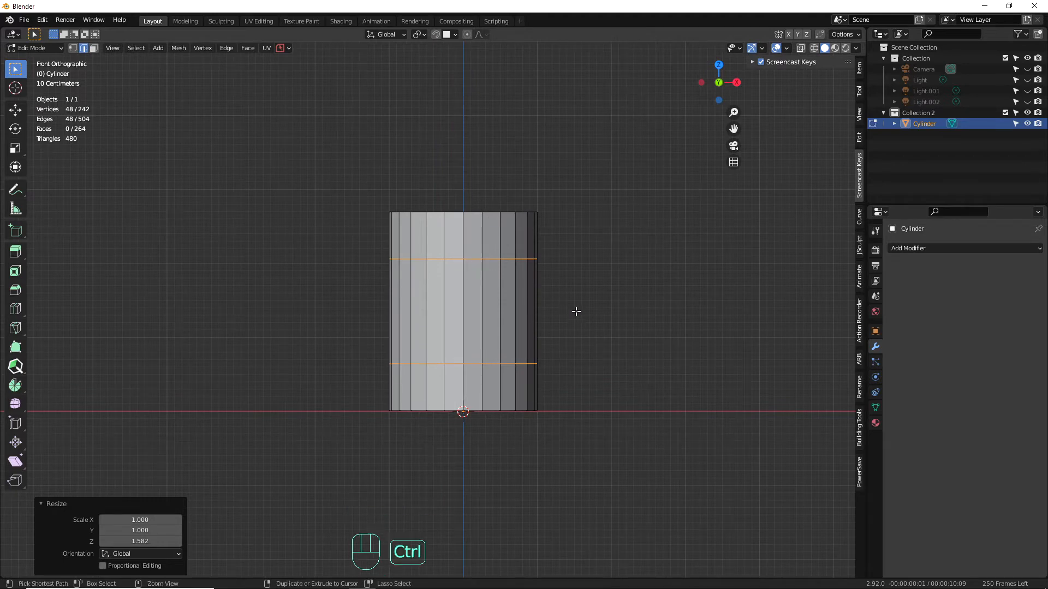
key("ctrl+b")
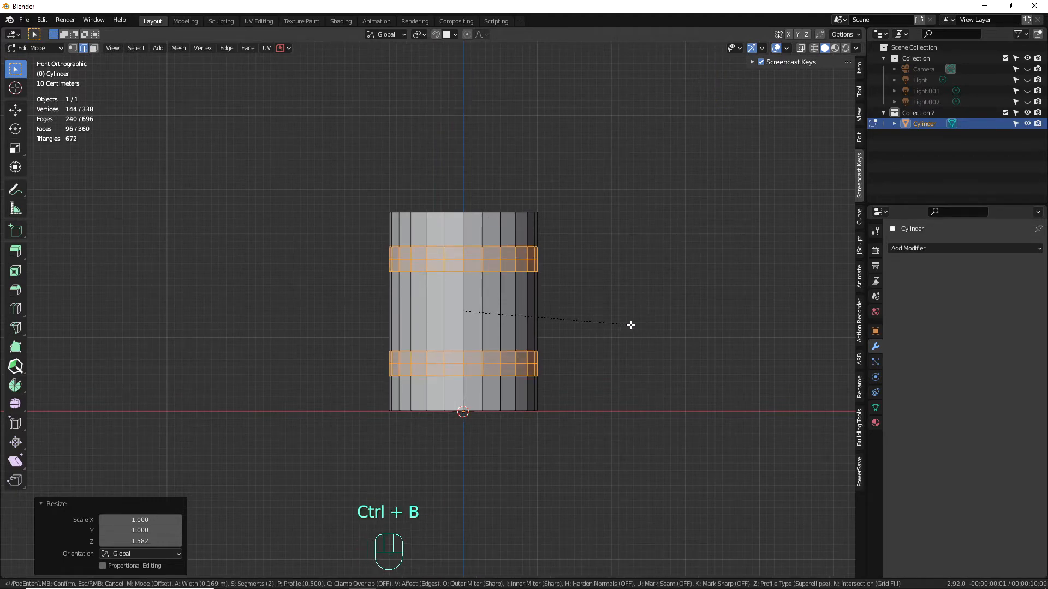
scroll(630, 324, "down", 1)
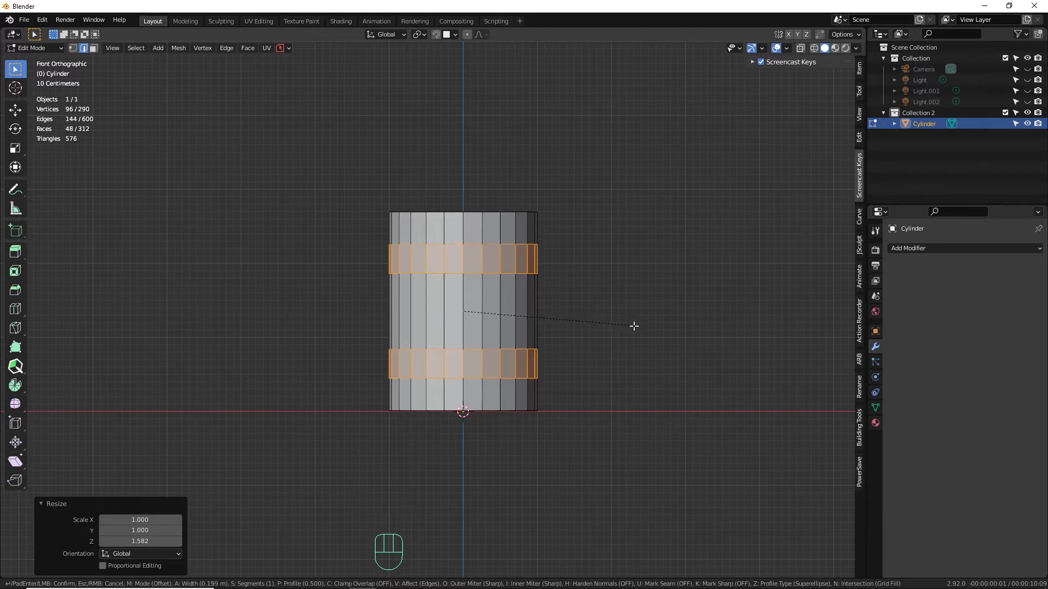
scroll(634, 326, "up", 1)
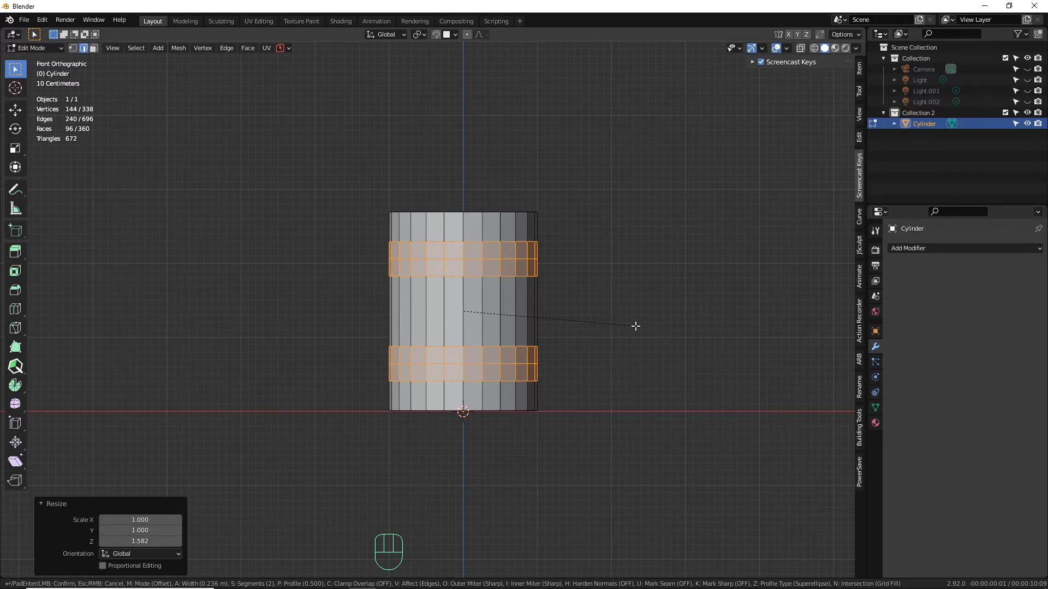
left_click(635, 325)
- Inset the two-by-two face patches at the front center of the upper and lower bands by about 0.097 m
left_click(476, 256)
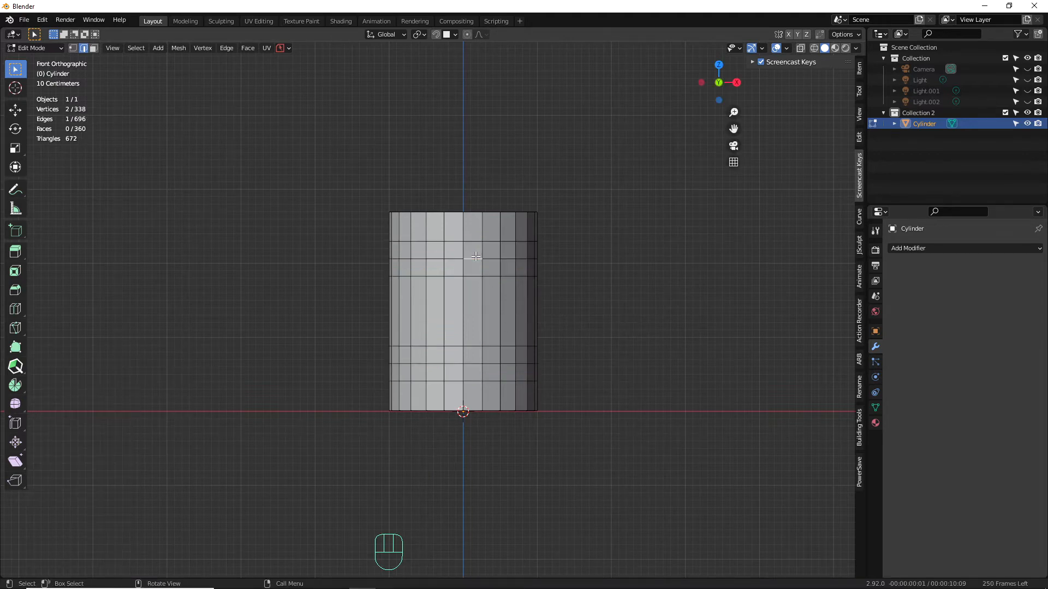
key("3")
left_click(473, 251, "shift")
left_click(455, 249, "shift")
left_click(452, 267, "shift")
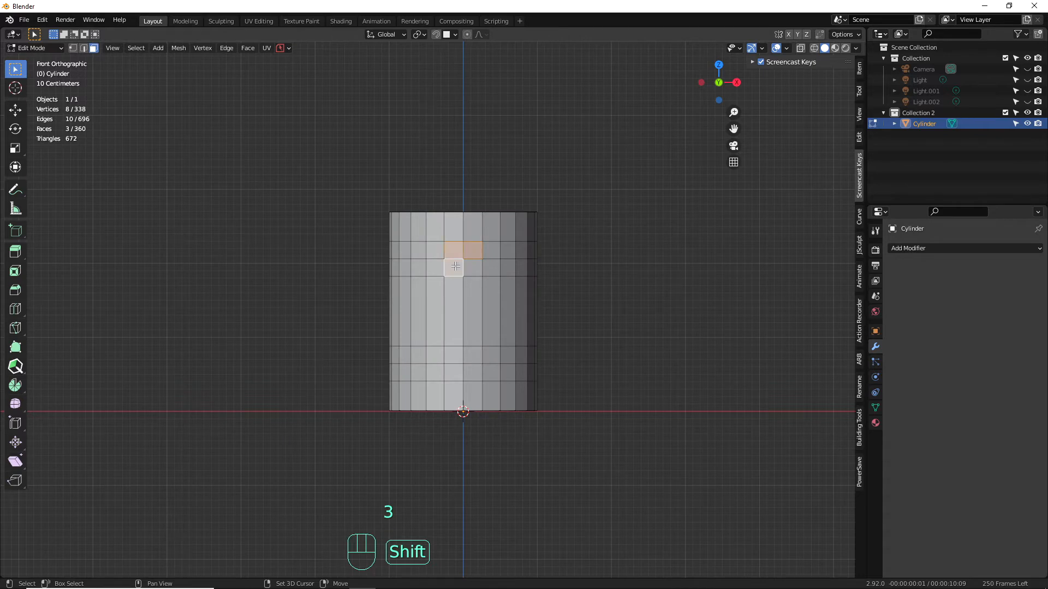
left_click(473, 268, "shift")
left_click_drag(452, 350, 472, 371, "shift")
key("i")
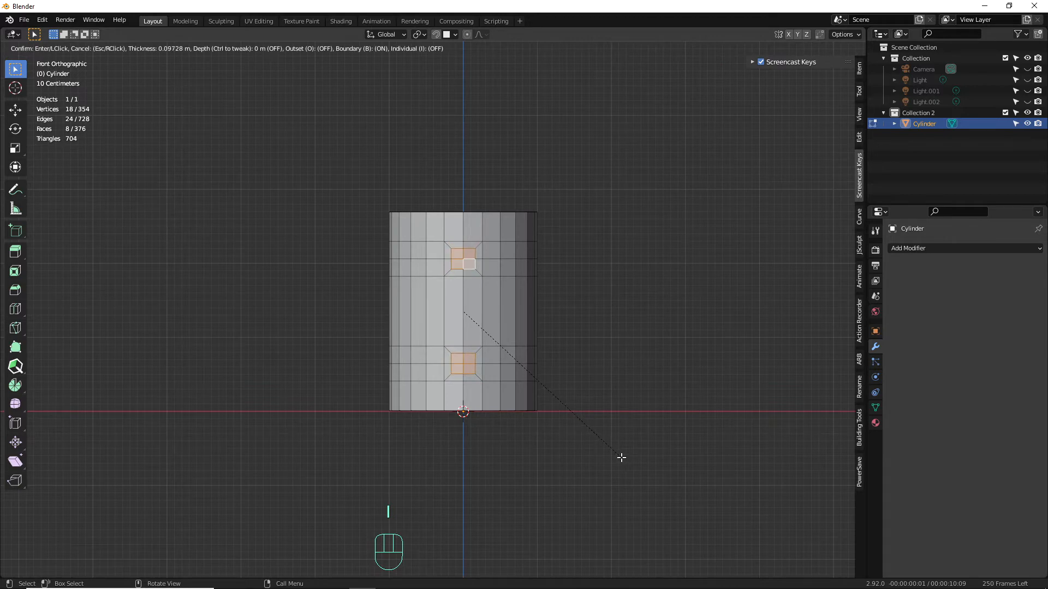
left_click(621, 458)
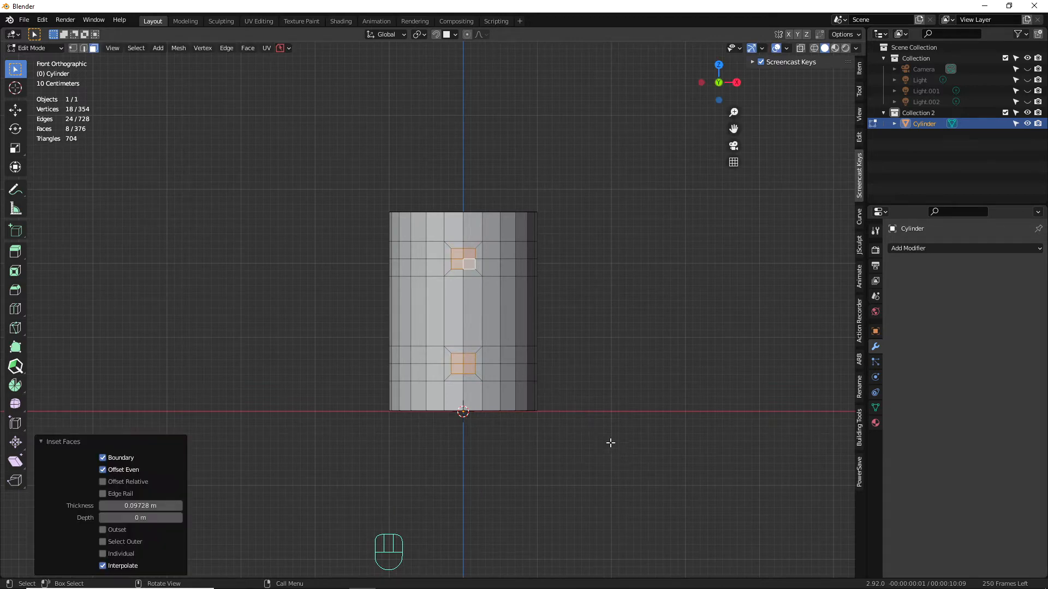
- Reshape the upper and lower inset face patches into circles with the LoopTools Circle operation
left_click(469, 263)
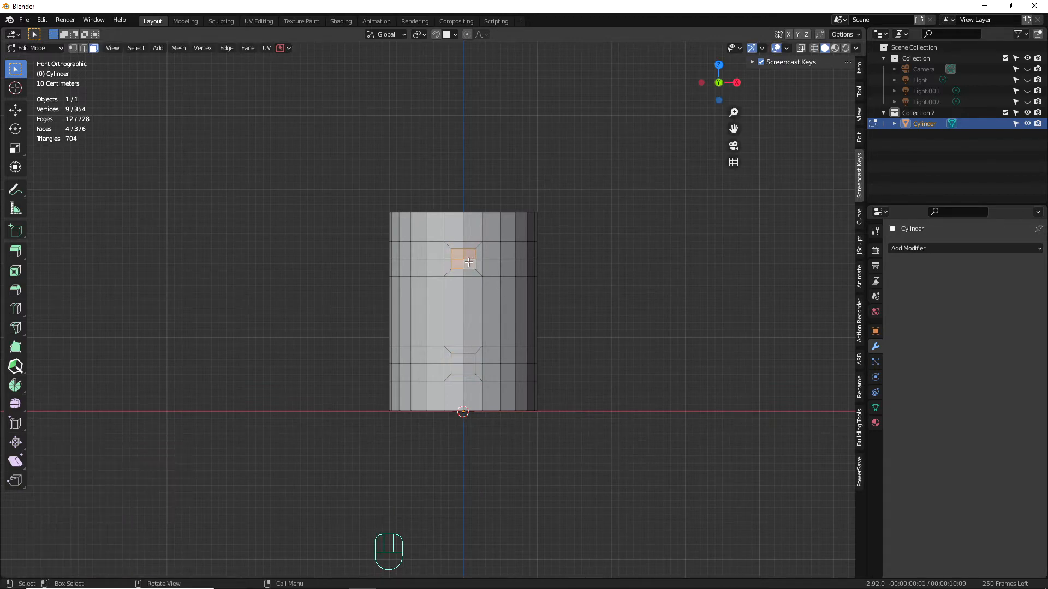
right_click(466, 259)
mouse_move(460, 244)
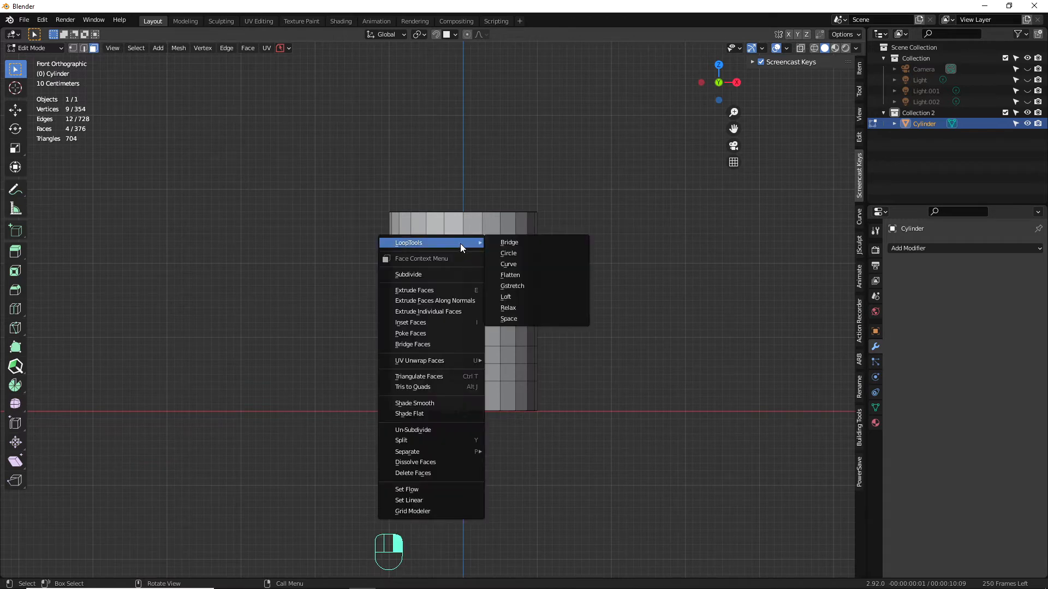
left_click(520, 253)
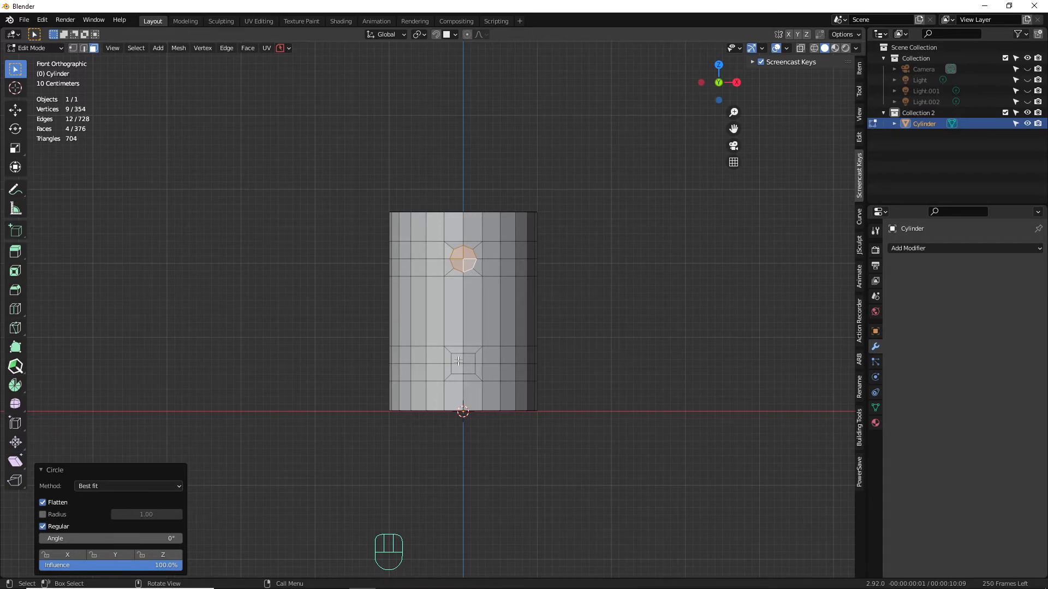
left_click_drag(458, 362, 473, 371)
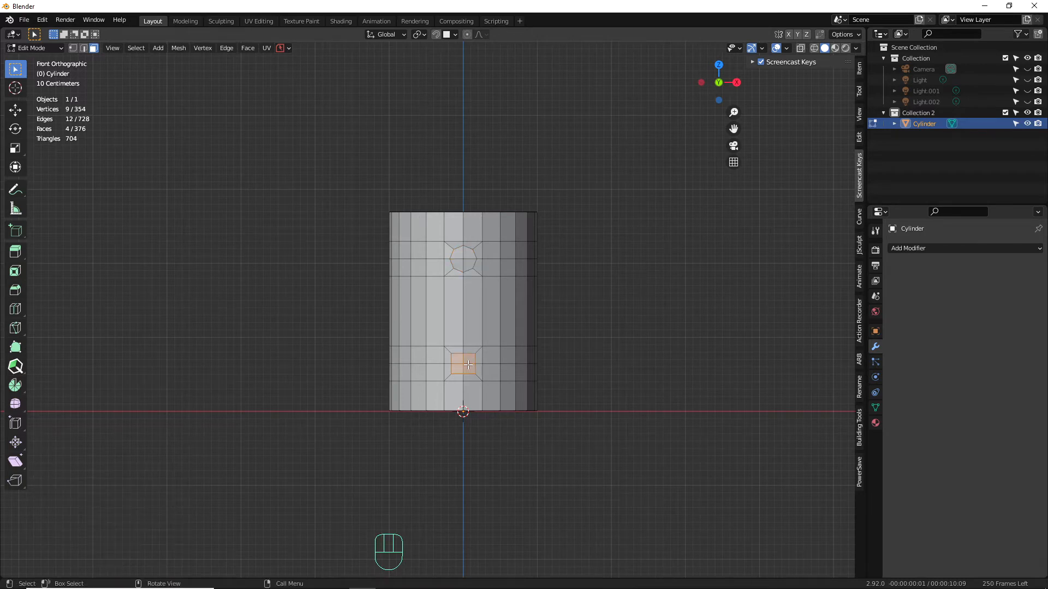
right_click(467, 364)
mouse_move(453, 306)
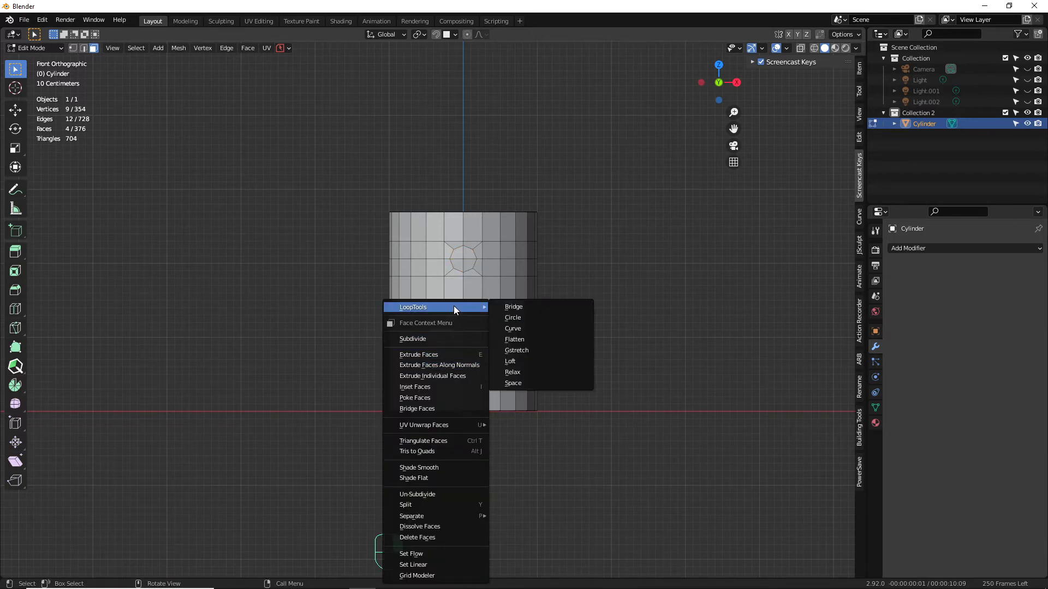
left_click(519, 316)
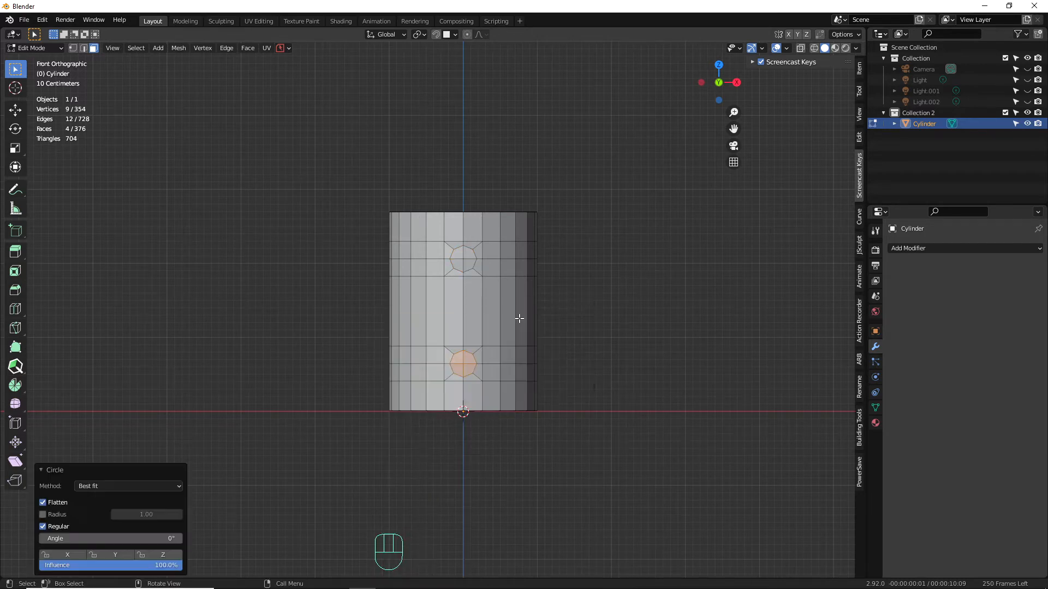
- Move both circular patches about -0.029 m along Y, outward from the mug's wall
left_click(469, 263, "shift")
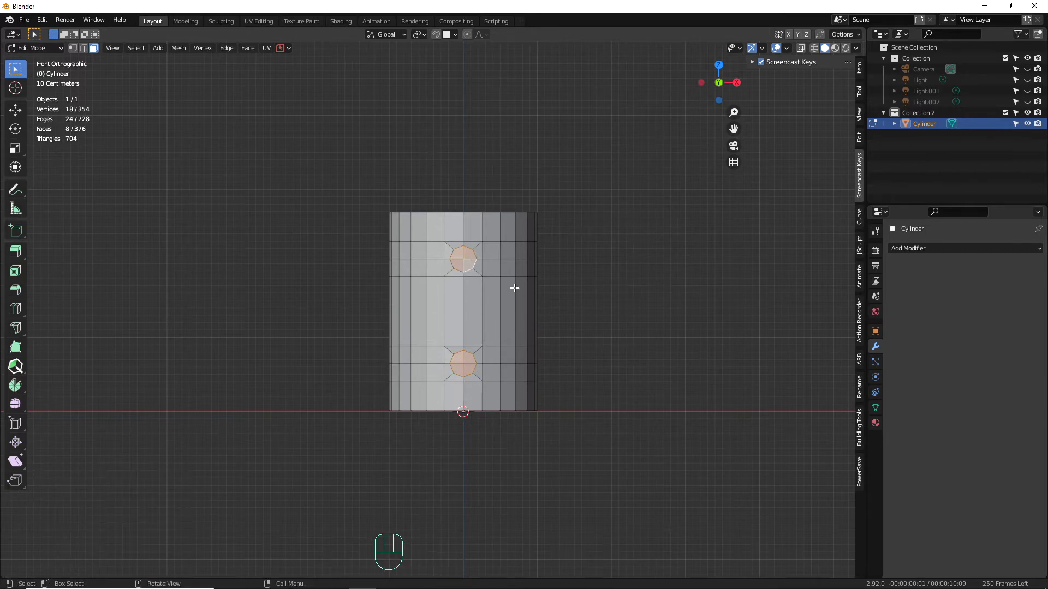
key("KP_3")
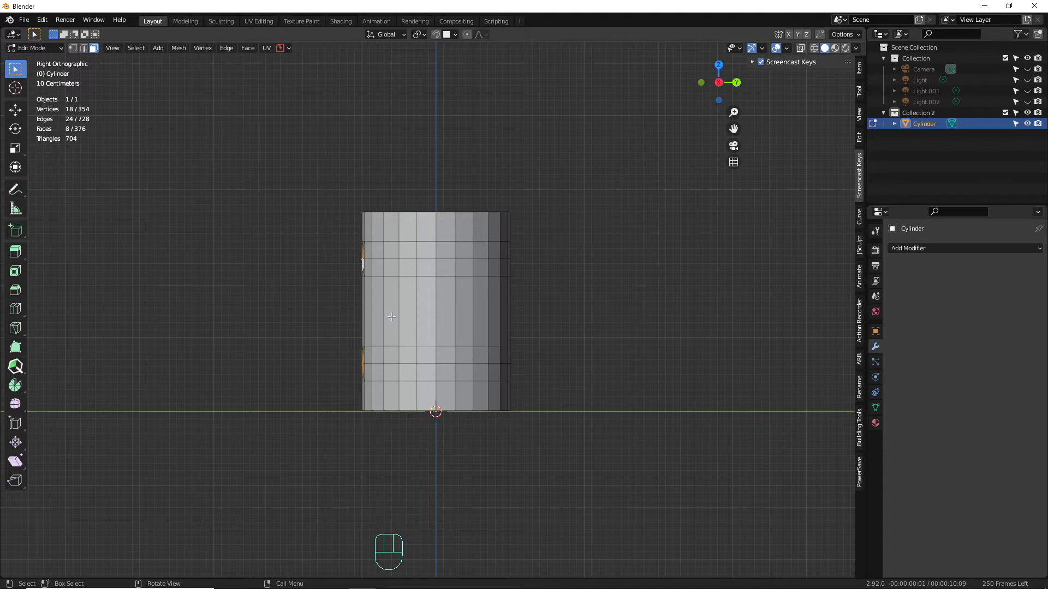
key("g")
key("y")
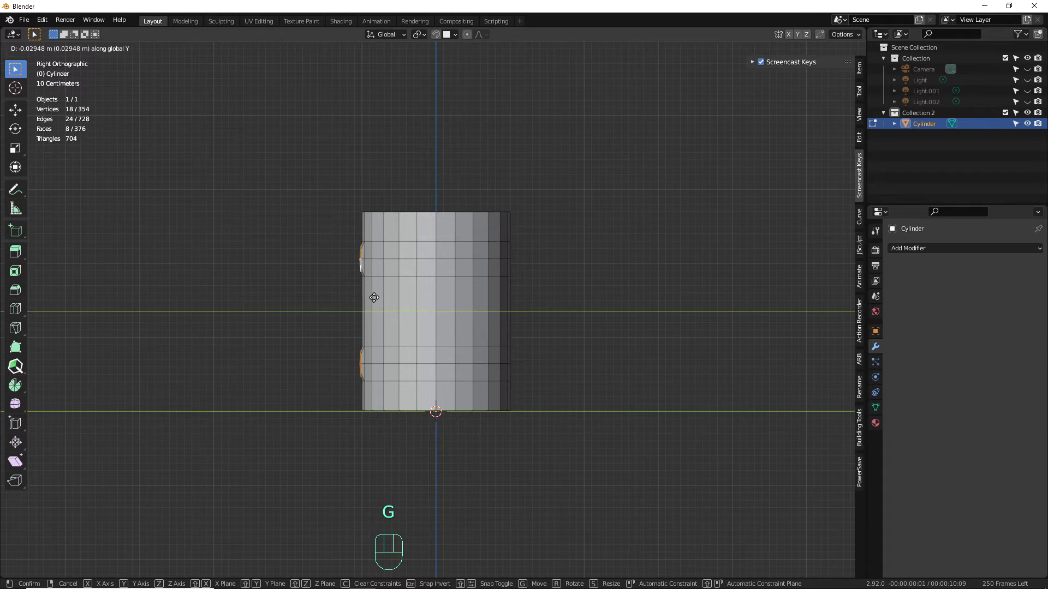
left_click(374, 297)
- Set the transform pivot to Individual Origins and scale both circular patches along Z to about 0.705
key("KP_1")
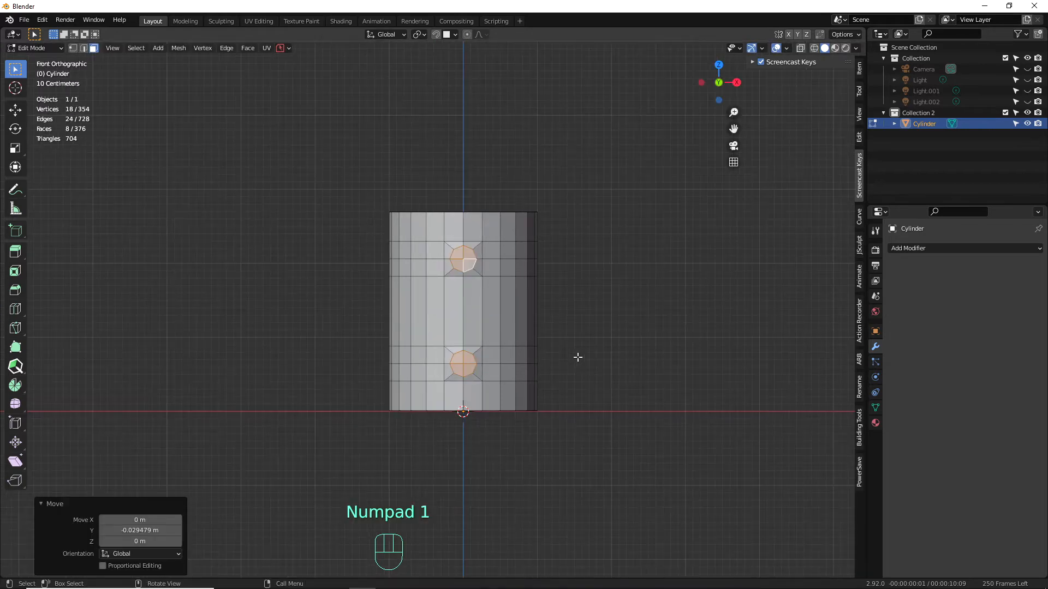
left_click(419, 36)
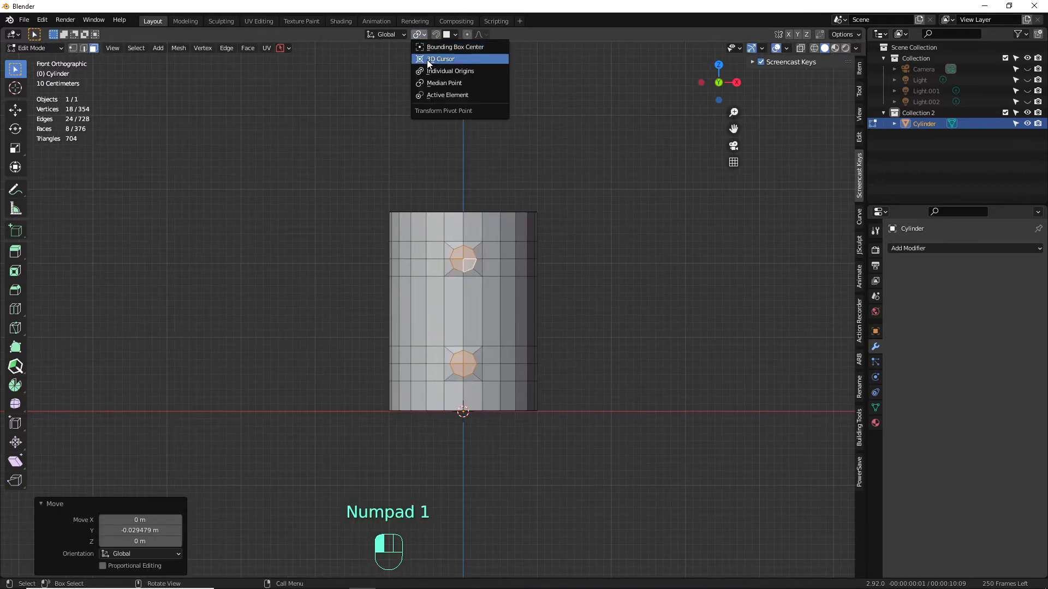
left_click(453, 75)
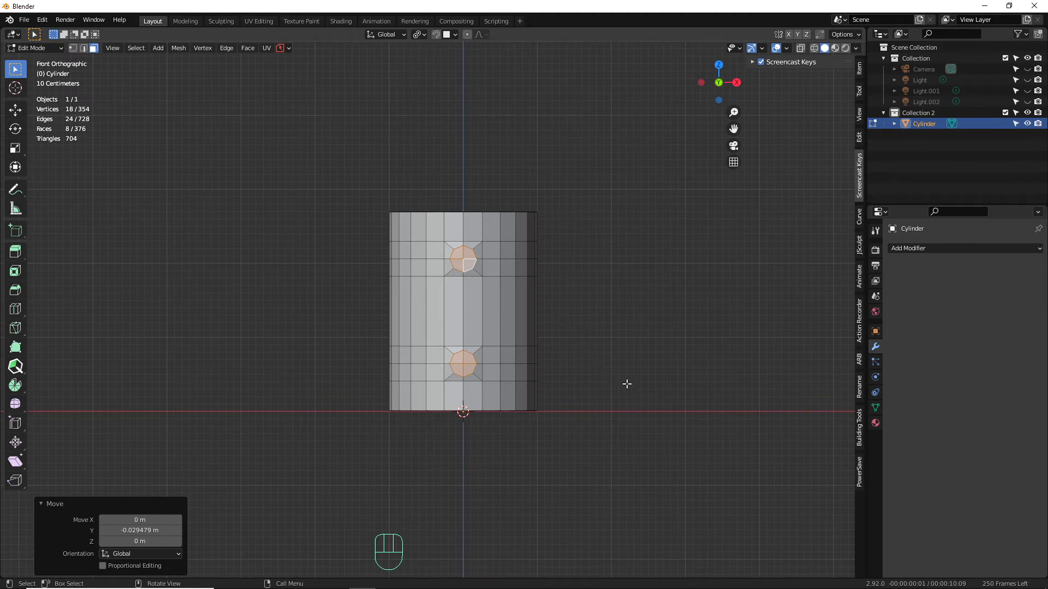
key("s")
key("z")
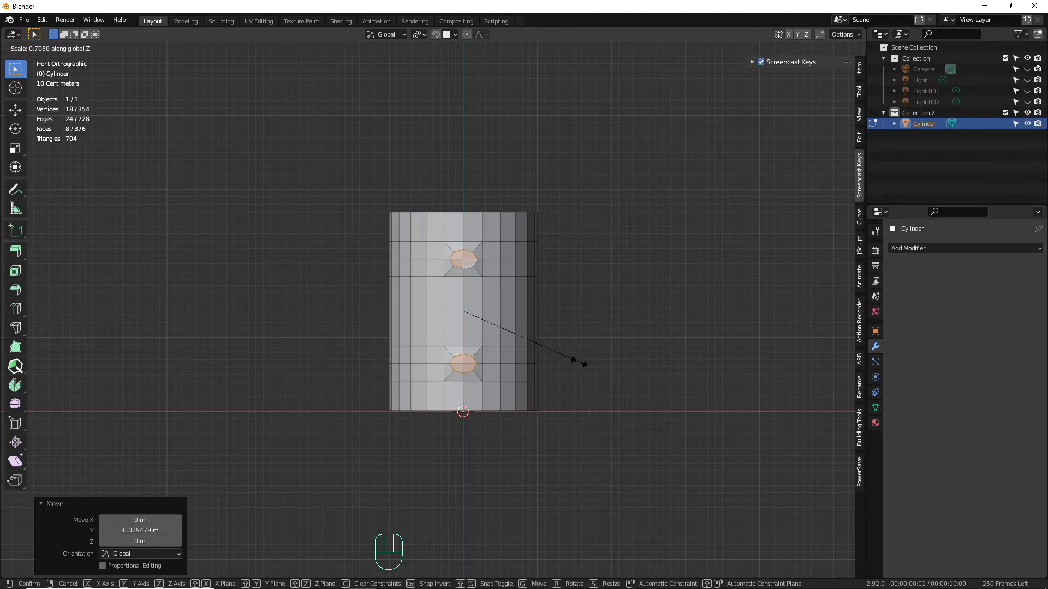
left_click(578, 361)
- Delete the four faces of the lower oval patch on the mug's front
left_click(470, 369)
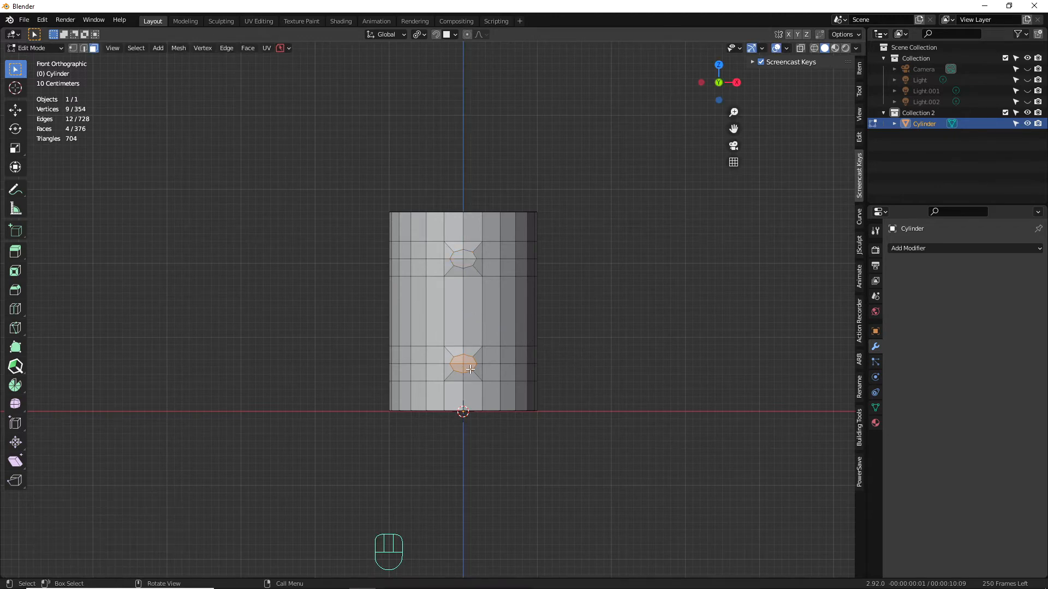
key("x")
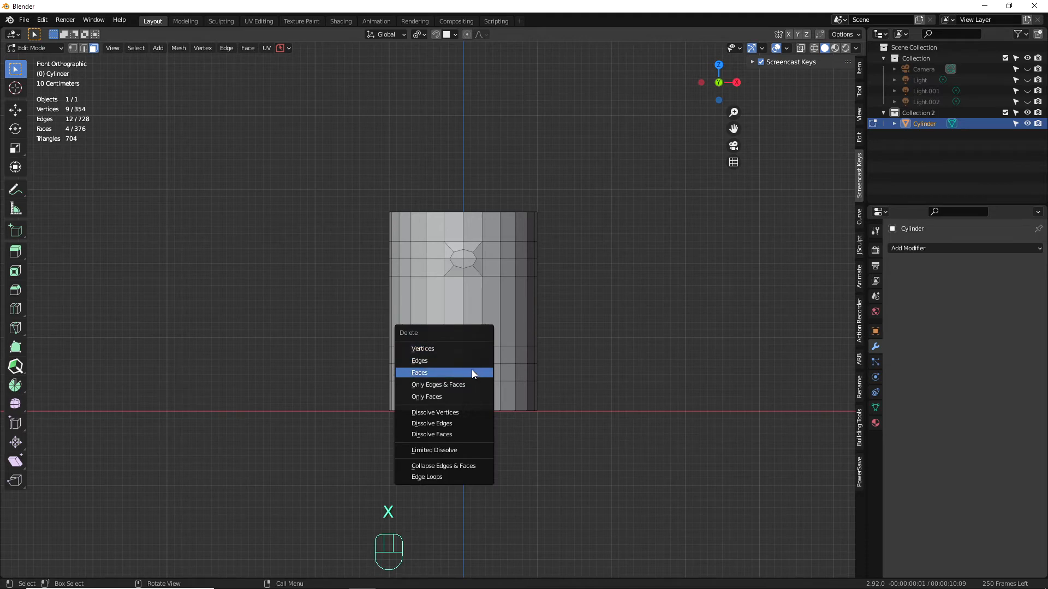
left_click(466, 371)
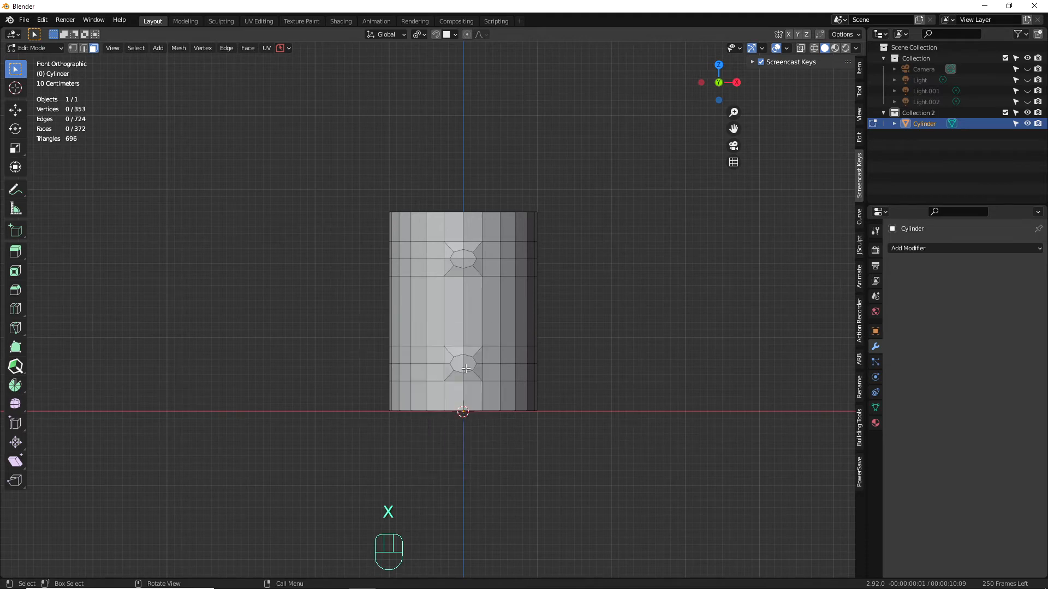
- Extrude the upper oval patch on the mug's front outward by about 0.19 m to start the handle
left_click(459, 257)
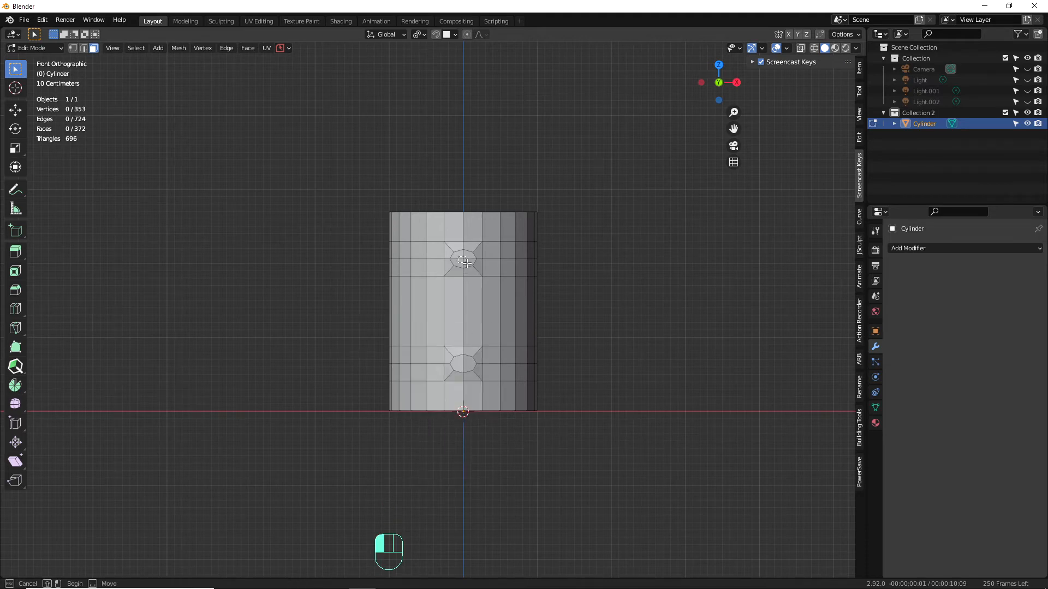
key("KP_3")
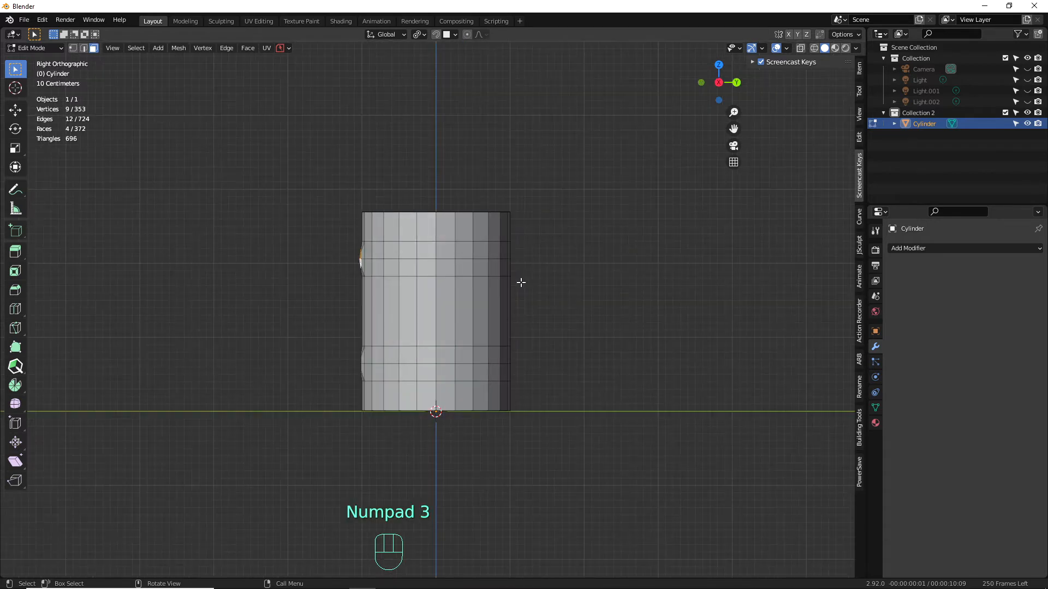
middle_click_drag(526, 290, 571, 307, "shift")
scroll(595, 306, "up", 1)
key("ctrl+KP_3")
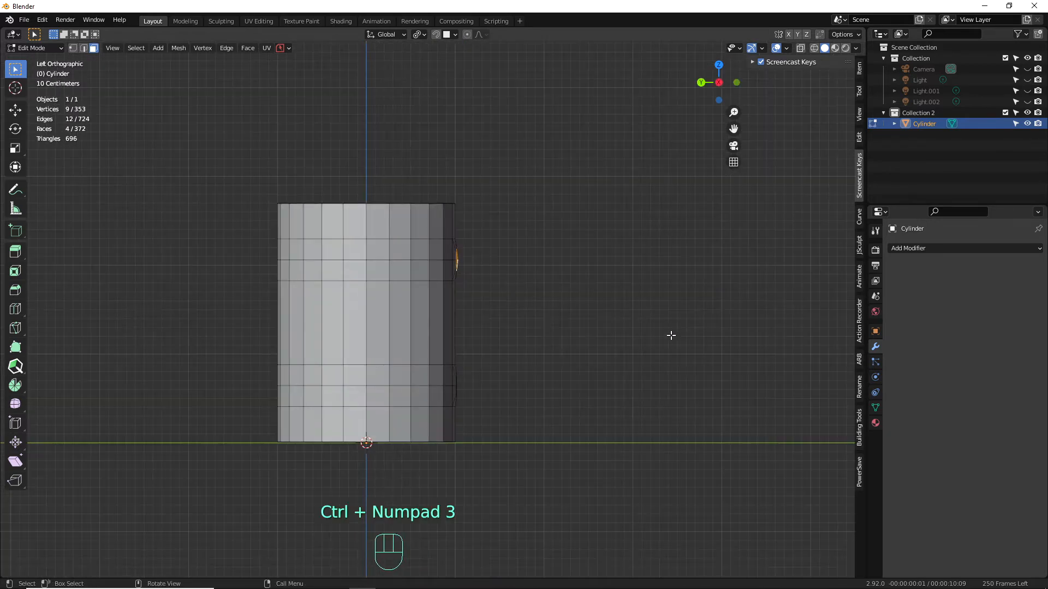
key("e")
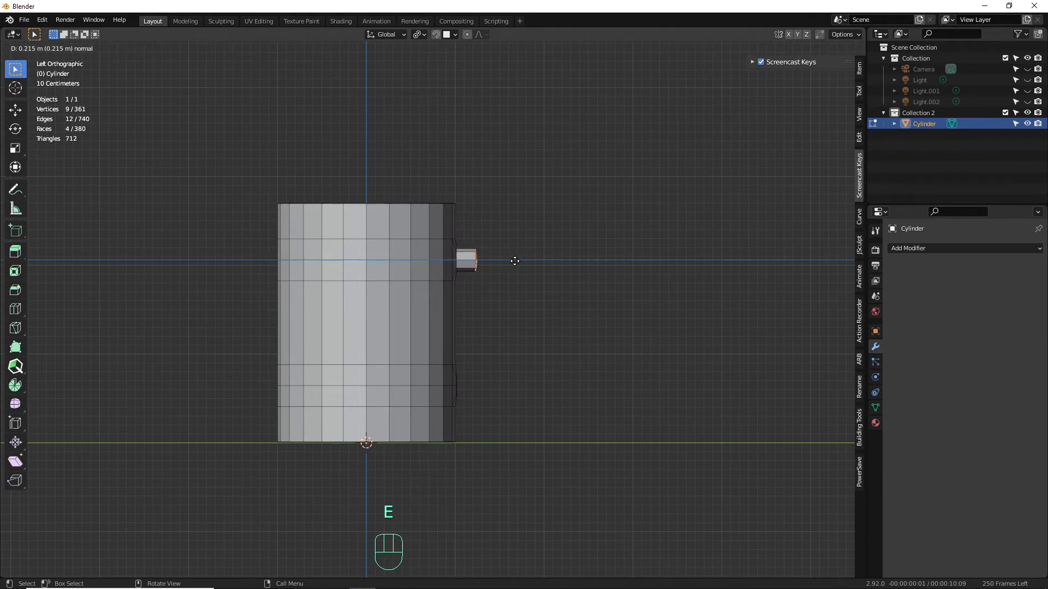
left_click(513, 263)
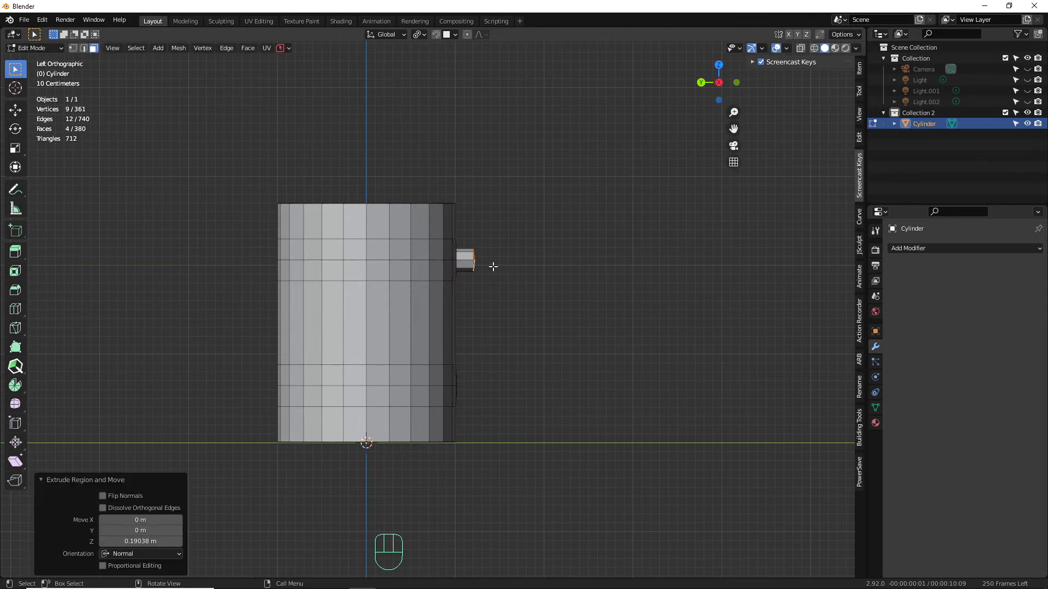
key("e")
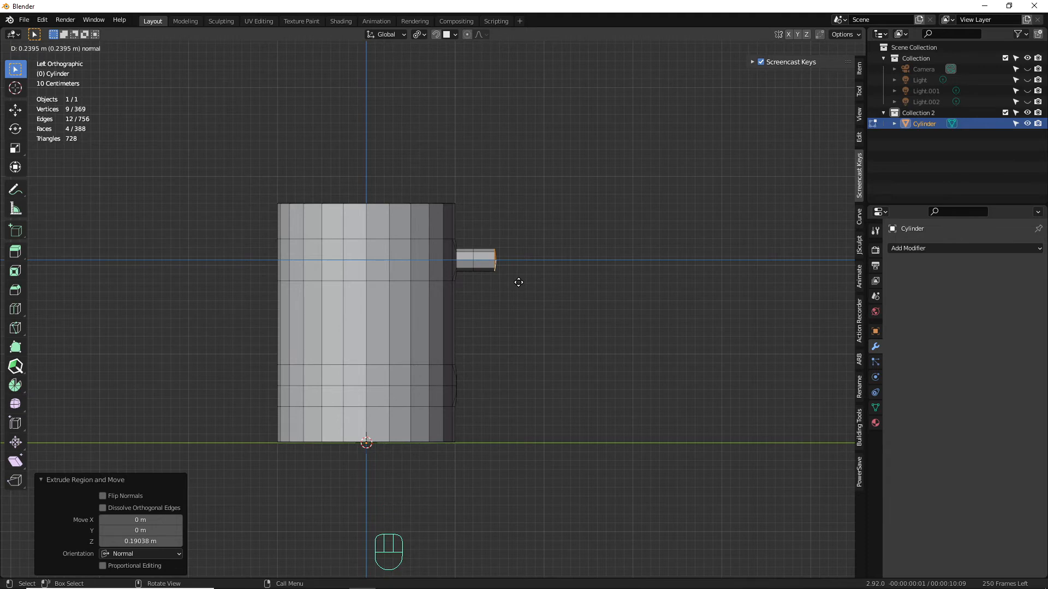
middle_click(518, 282)
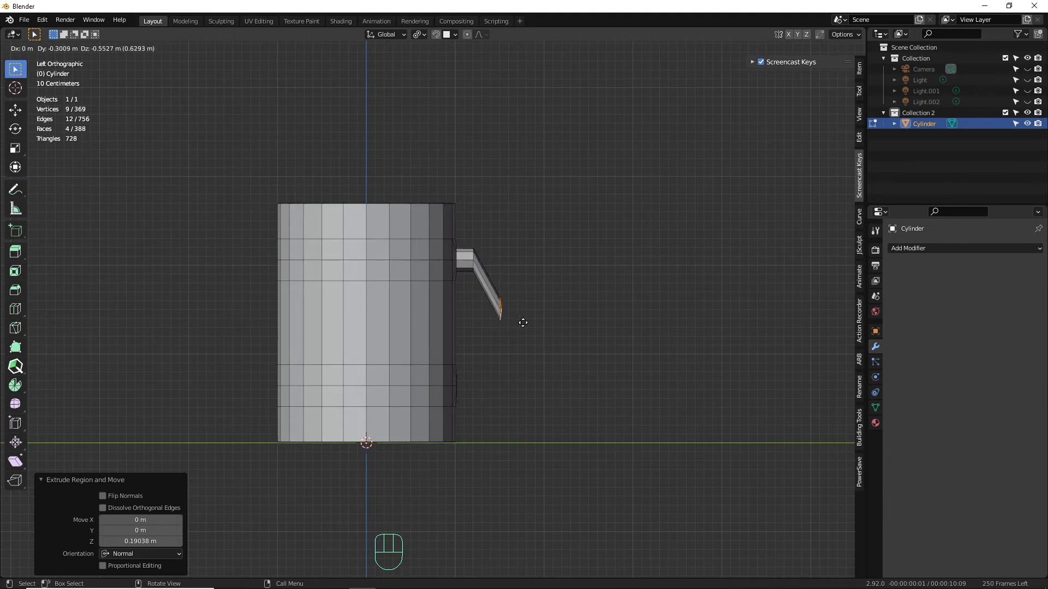
left_click(525, 275)
key("shift+z")
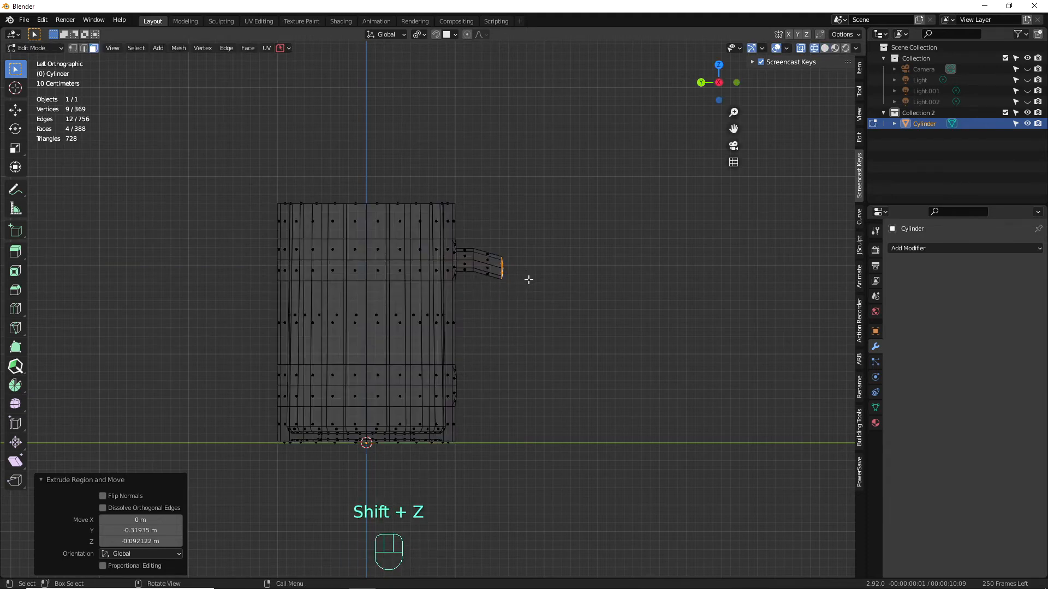
scroll(529, 282, "up", 1)
middle_click_drag(534, 287, 531, 300, "alt+shift")
key("ctrl+z")
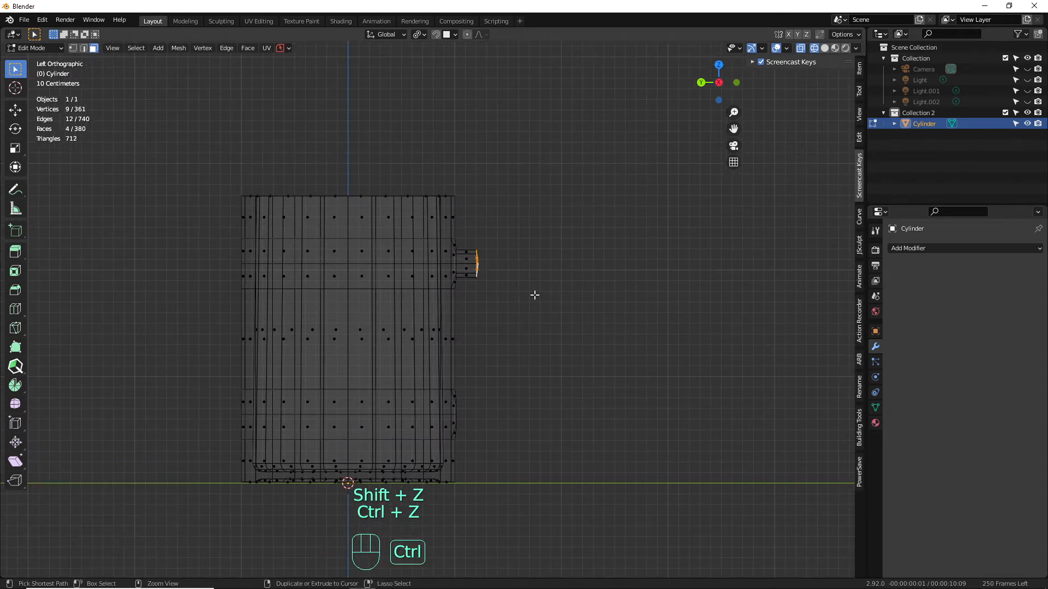
- Flatten the end face of the handle stub by scaling its vertices to 0 along Y
middle_click_drag(515, 281, 504, 281, "alt")
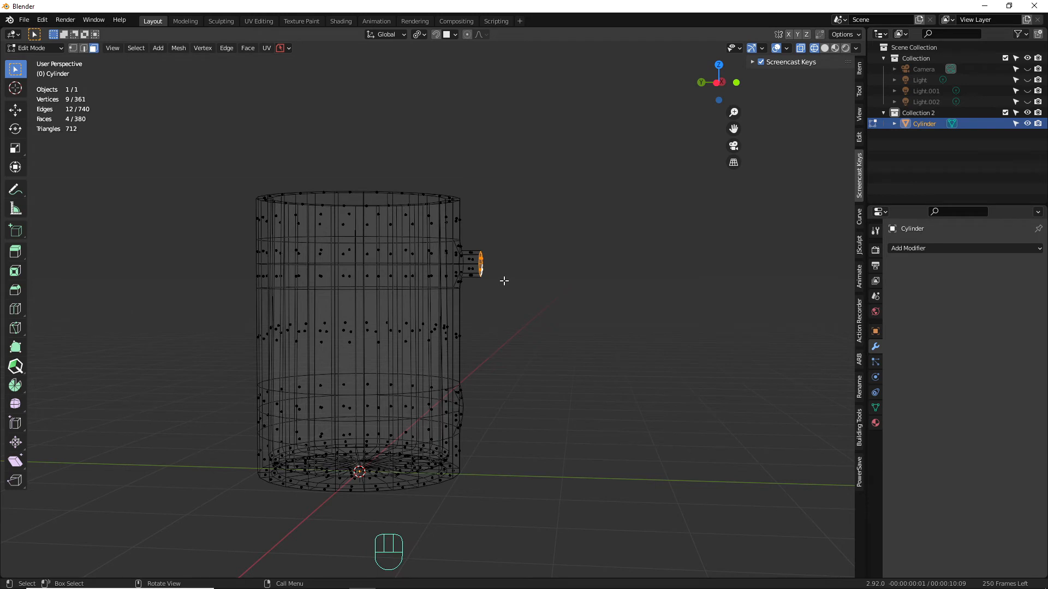
key("ctrl+KP_3")
key("1")
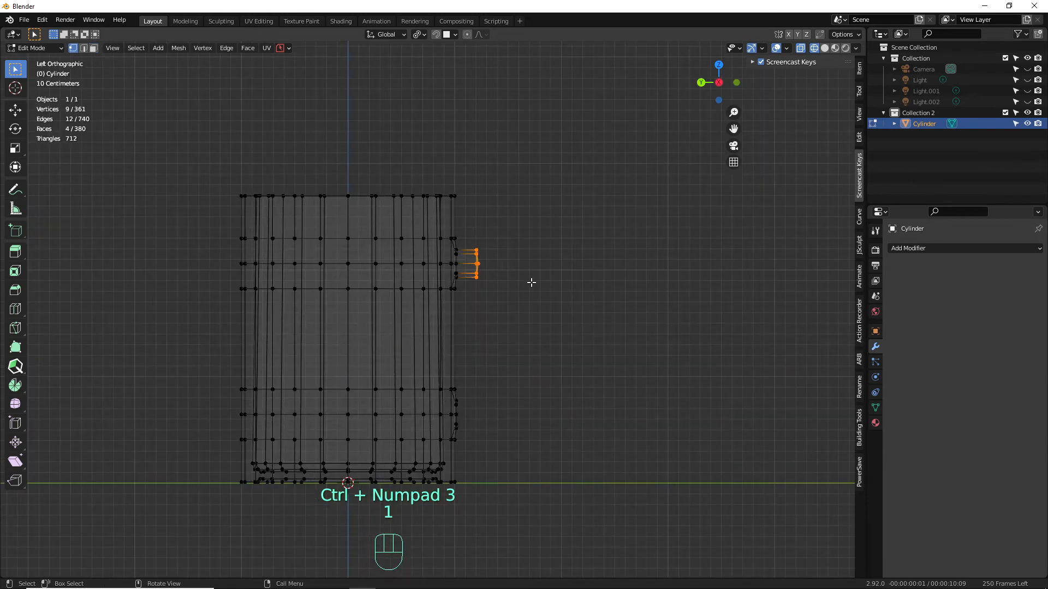
key("s")
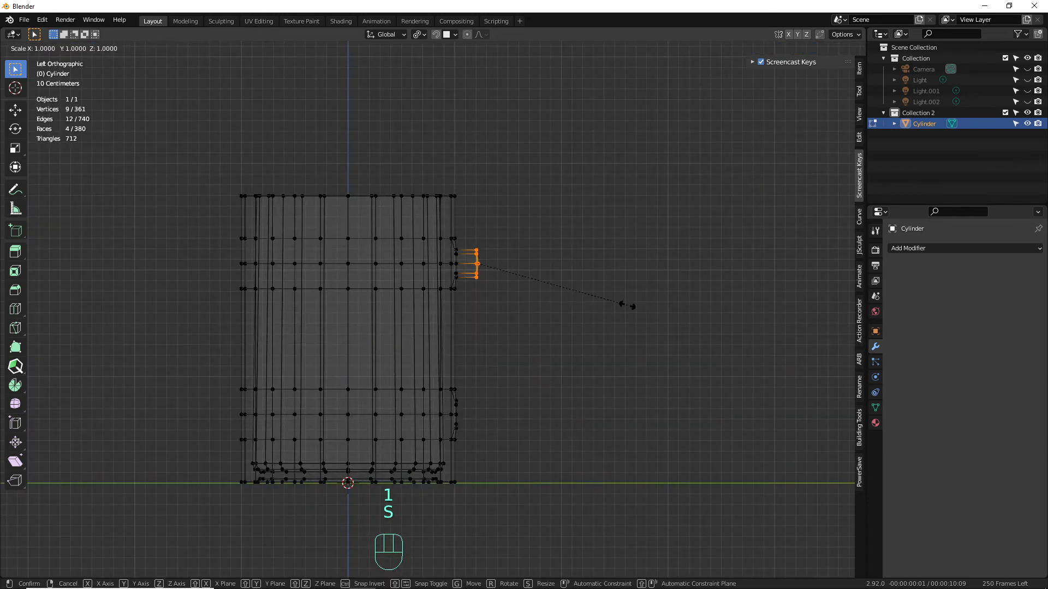
key("y")
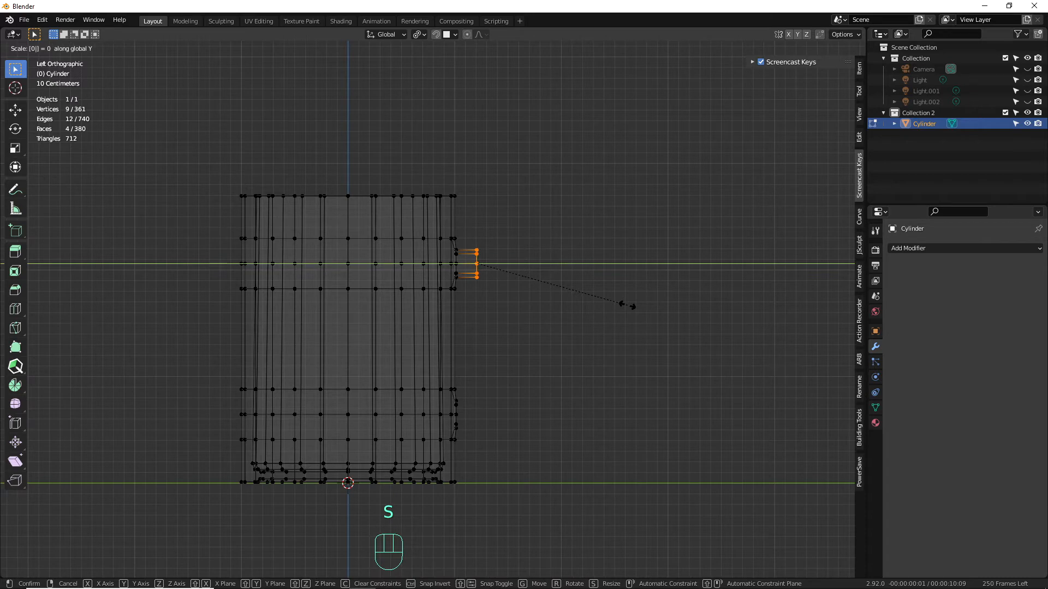
key("Return")
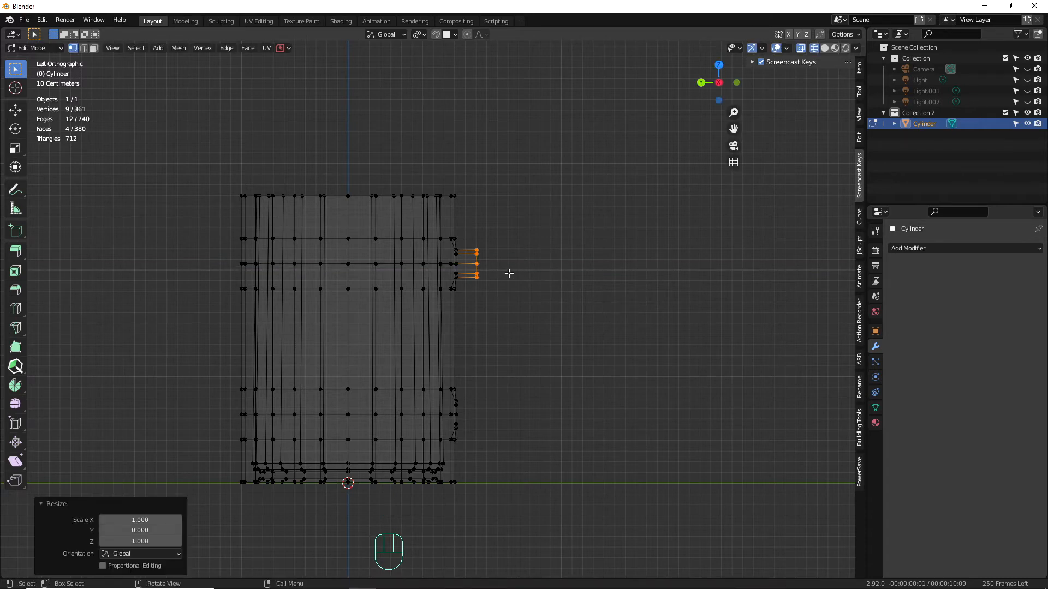
- Extrude the handle stub about 0.307 m straight out, and add a second segment sloping outward and down with its end rotated 48°
key("e")
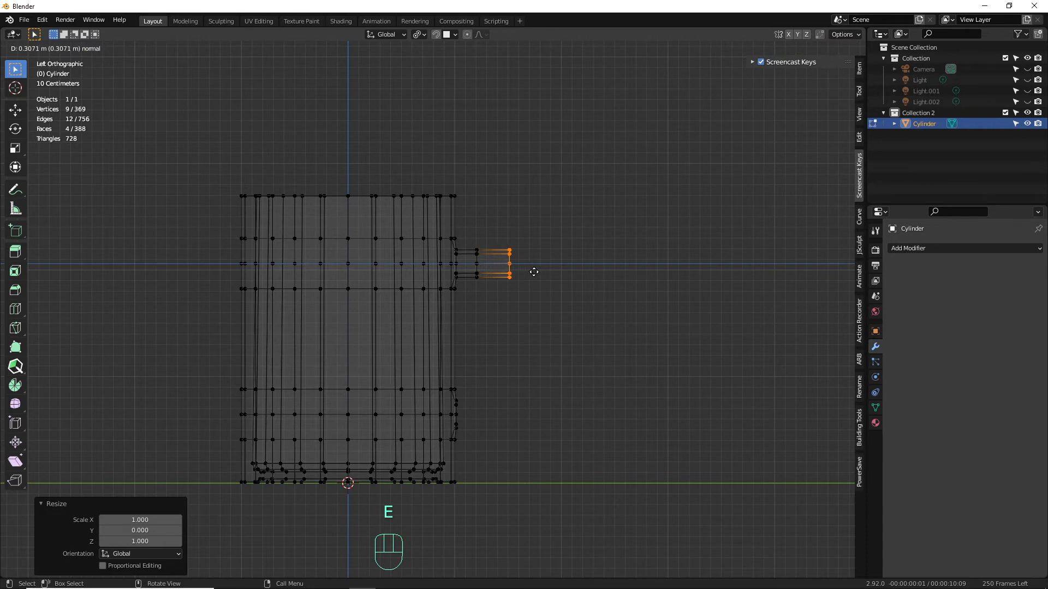
left_click(534, 272)
key("e")
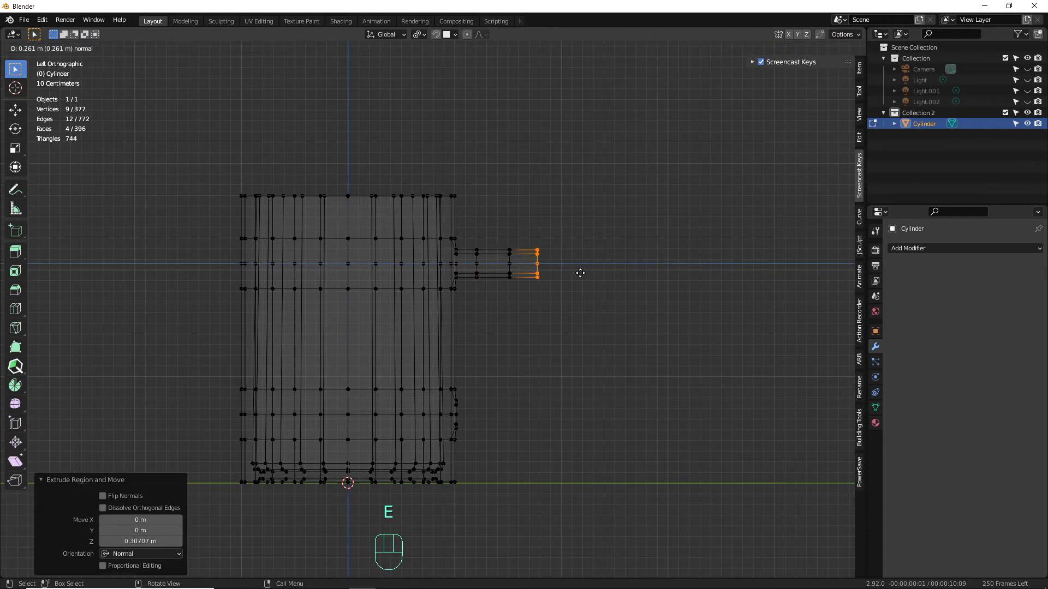
key("r")
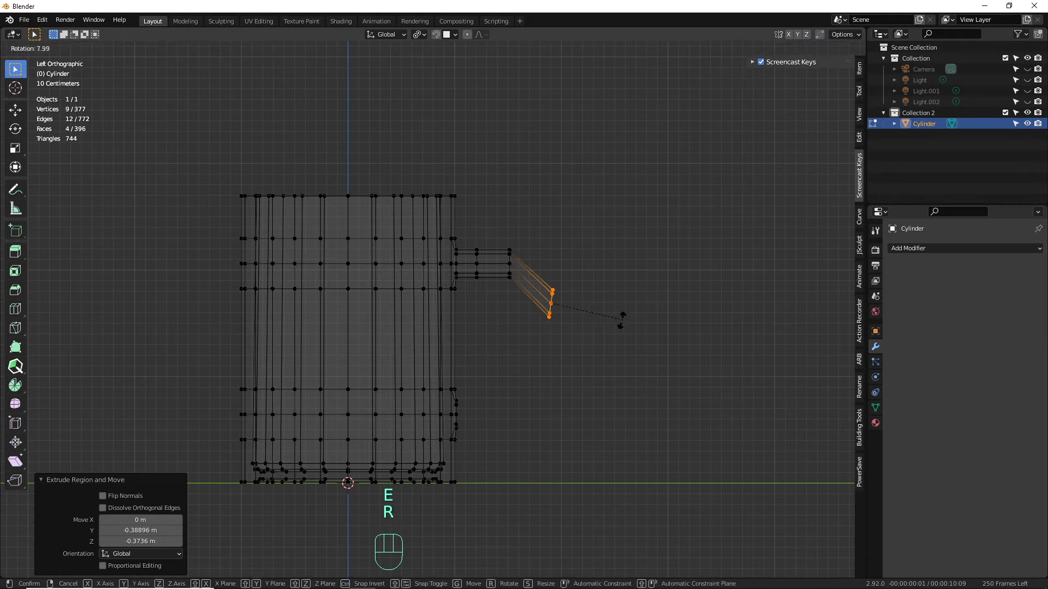
left_click(585, 348)
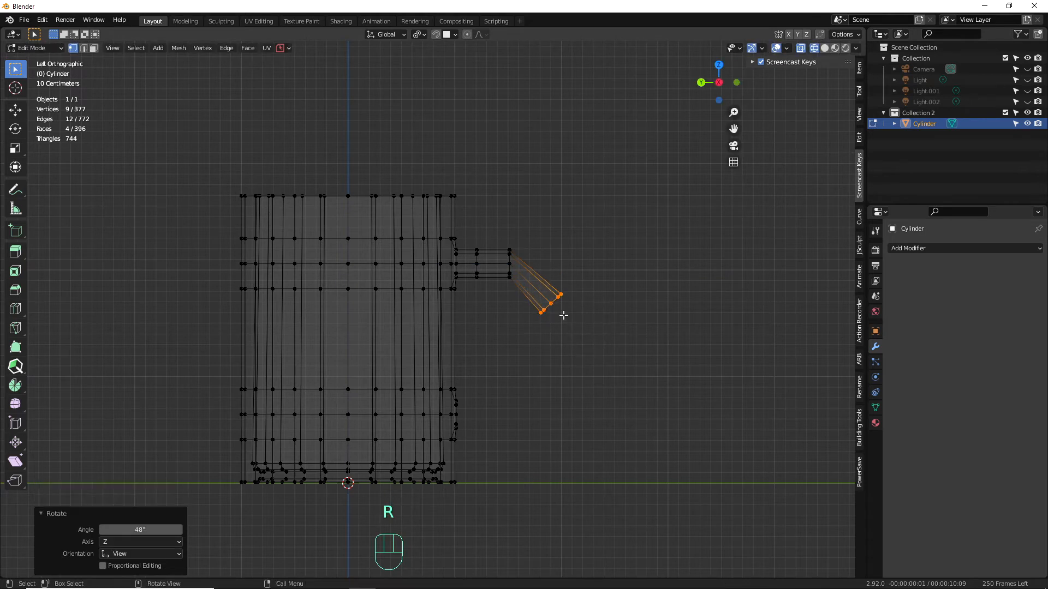
- Extrude the handle end about 0.36 m farther down, rotate it about 34° and reposition it to continue the curve
key("e")
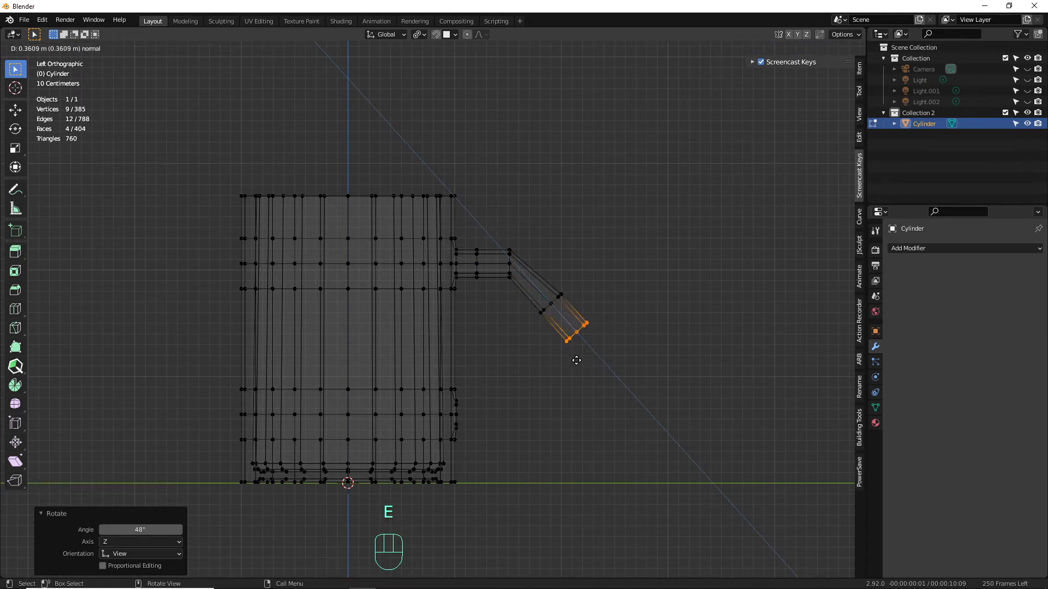
left_click(579, 361)
key("r")
left_click(601, 382)
key("g")
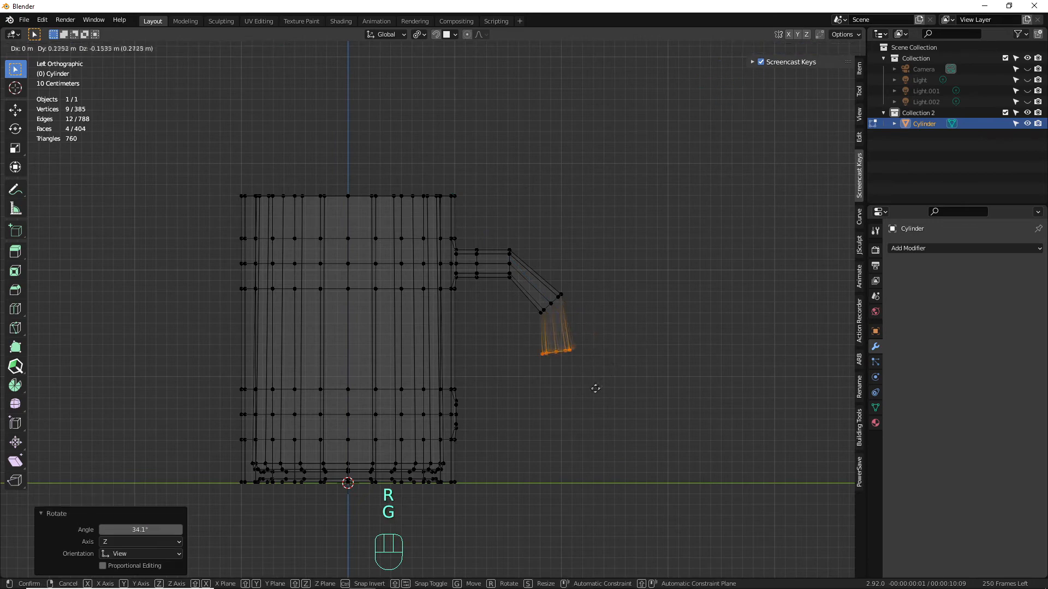
left_click(529, 368)
- Extrude another handle segment downward, rotating and moving its end so the curve bends back toward the mug
key("e")
left_click(628, 417)
key("r")
left_click(568, 390)
key("g")
left_click(538, 400)
- Extrude the handle end about 0.288 m and turn it inward, moving it about 0.287 m along Y and 0.036 m along Z
key("e")
left_click(583, 428)
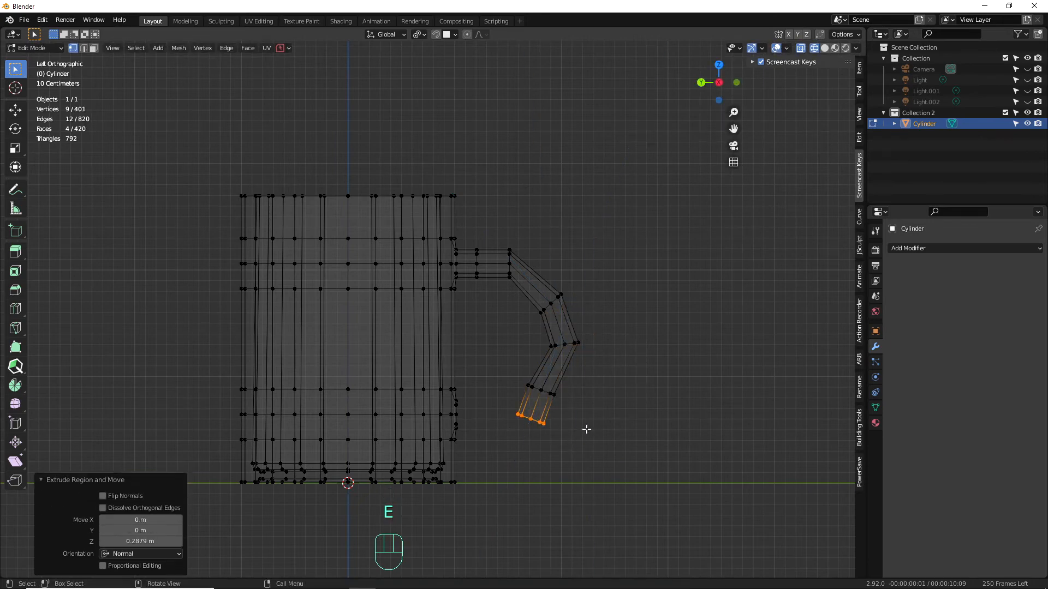
left_click(521, 444)
- Extrude a short final handle segment toward the lower opening, rotate its end about 28° to face the wall and move it up about 0.092 m
key("e")
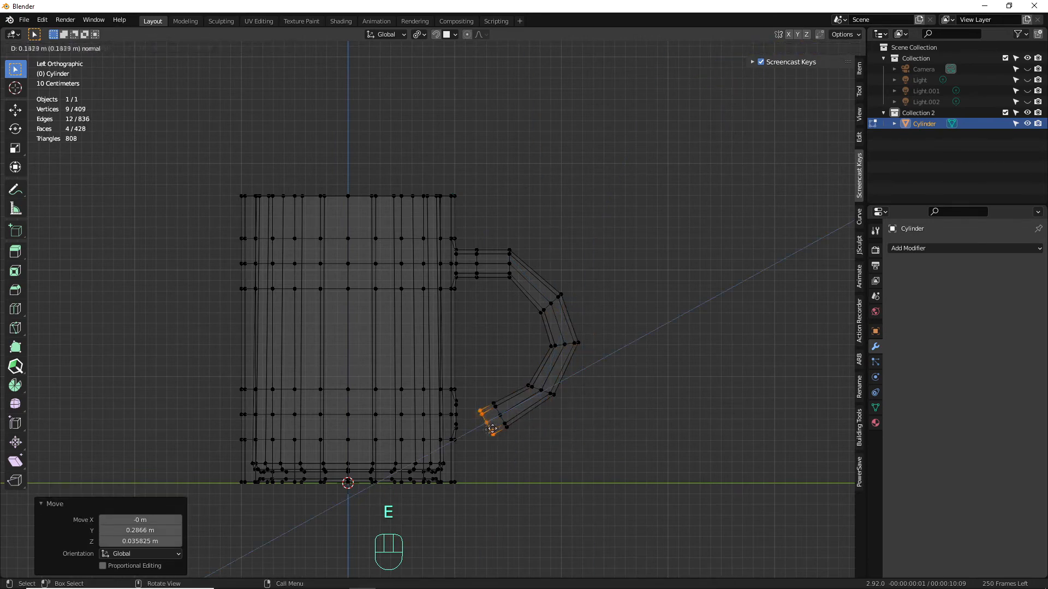
left_click(489, 422)
key("r")
left_click(532, 445)
key("g")
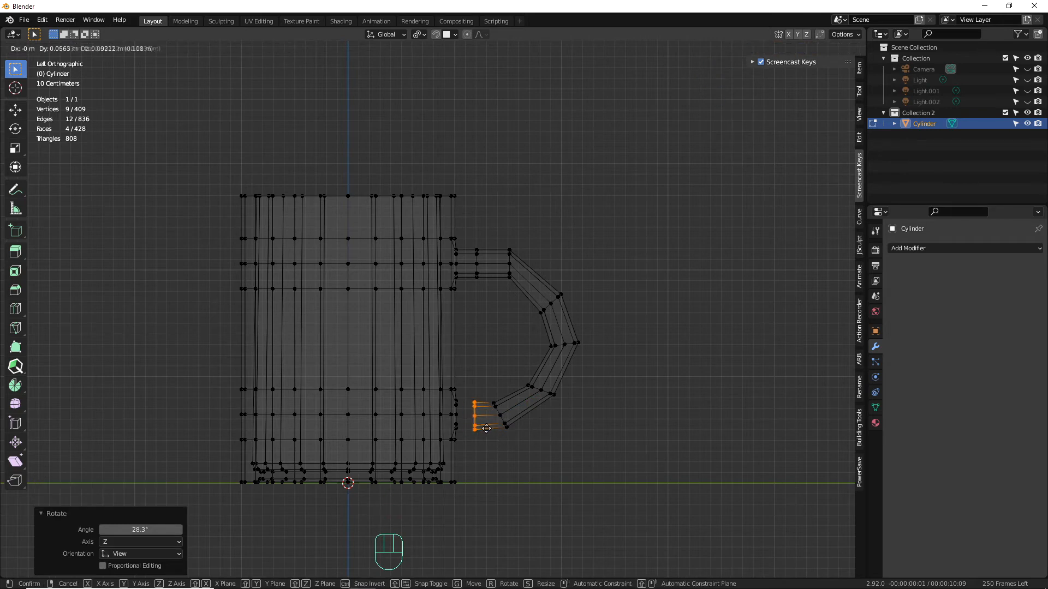
left_click(490, 428)
- Align the handle's lower end with the lower opening and back it off about -0.203 m along Y to leave a gap
left_click_drag(490, 428, 463, 346, "alt")
key("KP_1")
key("ctrl+KP_3")
left_click_drag(463, 346, 503, 387, "ctrl+alt")
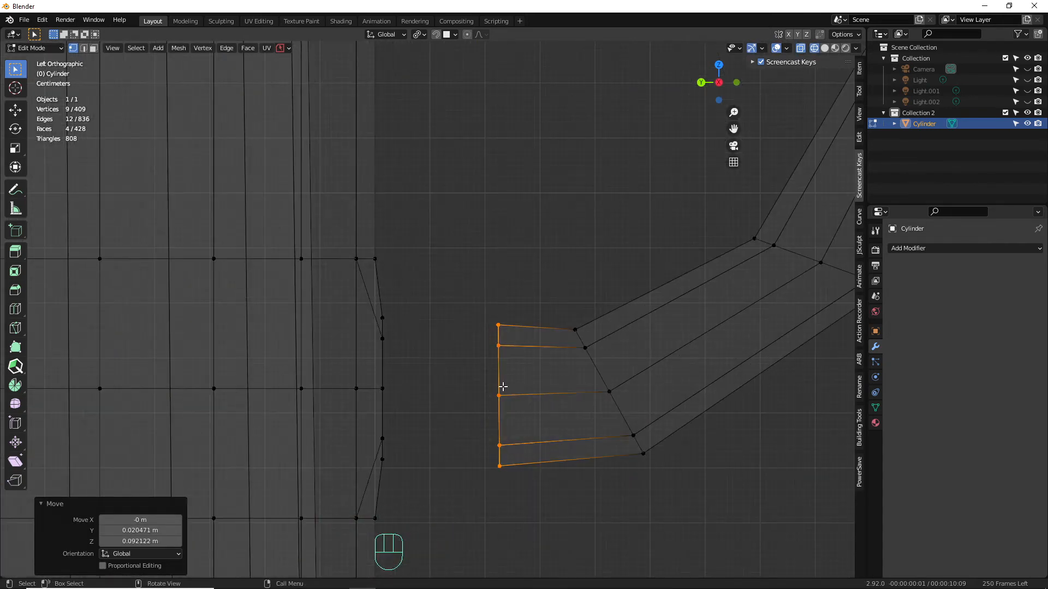
key("g")
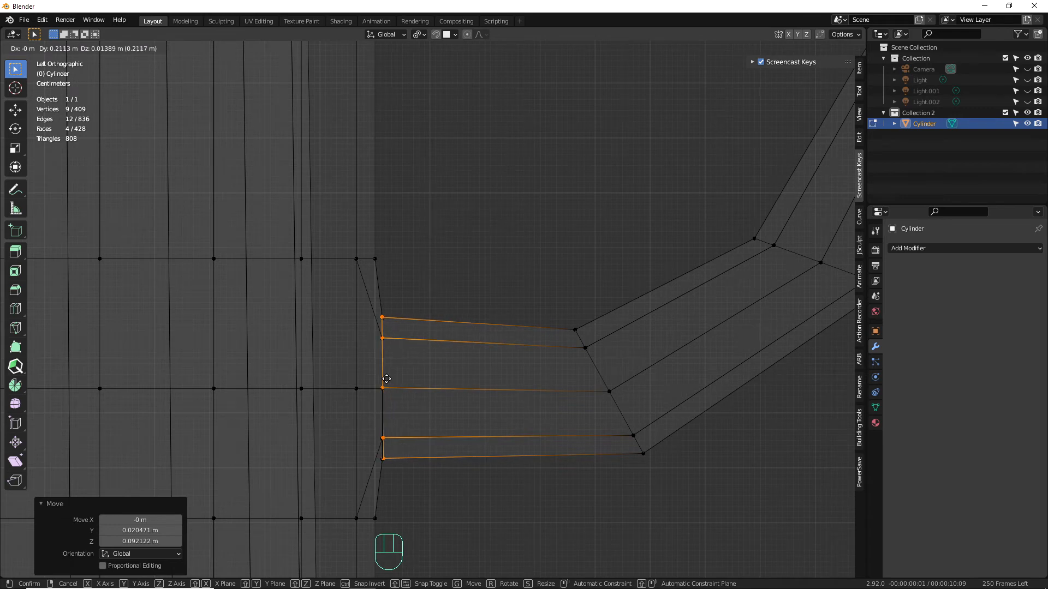
left_click(386, 379)
key("g")
key("y")
left_click(516, 394)
- Move the vertex ring at the handle's first upper bend outward and tilt it to follow the curve
scroll(578, 384, "down", 6)
left_click_drag(640, 375, 652, 456, "alt+shift")
left_click_drag(621, 198, 557, 263)
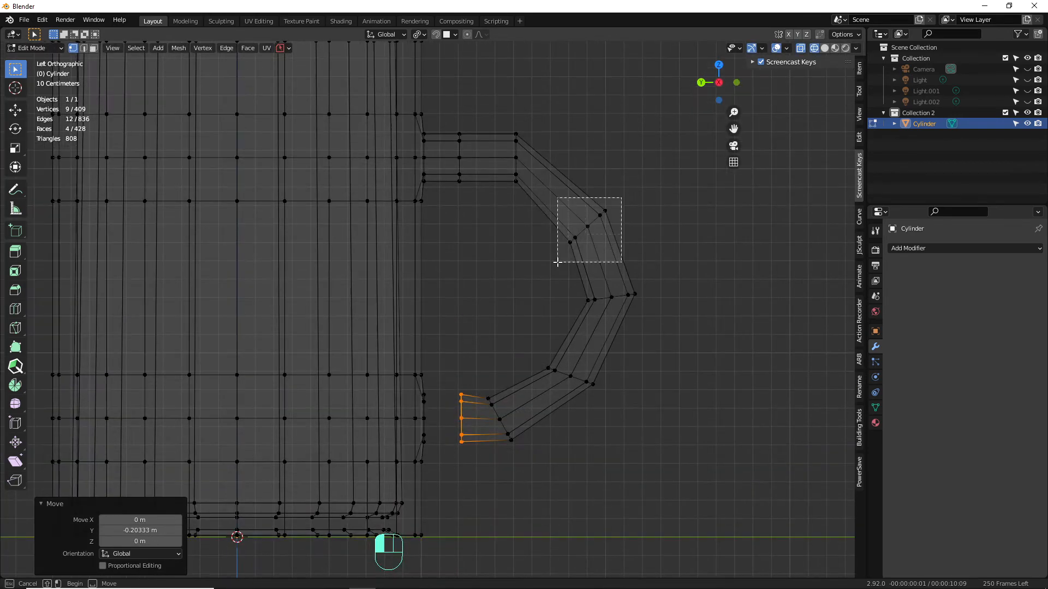
left_click_drag(547, 108, 495, 199)
key("g")
left_click(591, 163)
key("r")
left_click(632, 187)
- Raise the vertex ring nearest the handle's upper attachment and shift it slightly outward to arch the top
left_click_drag(479, 123, 445, 203)
key("r")
key("g")
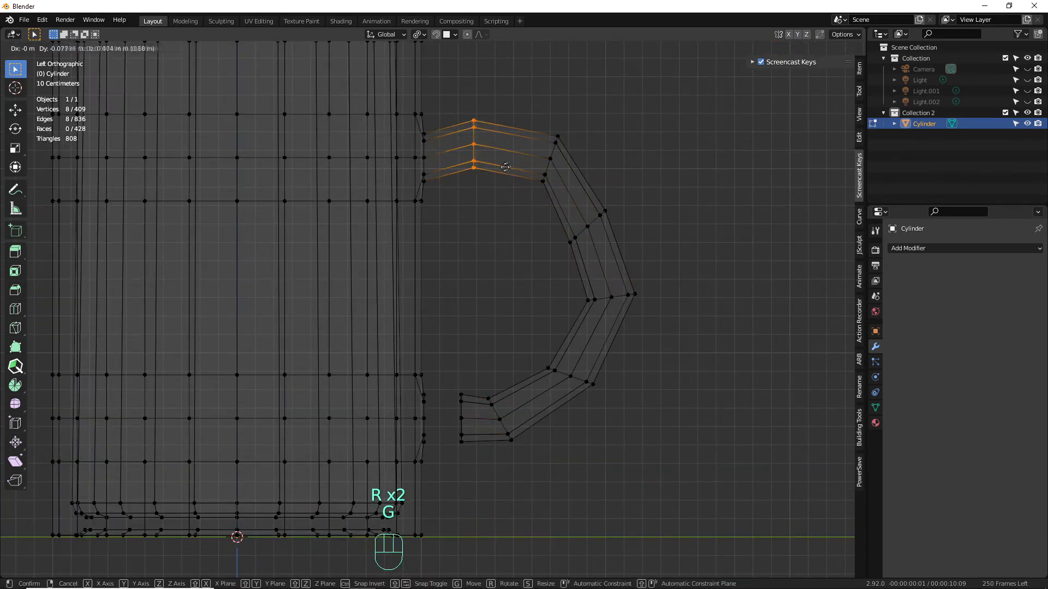
left_click(512, 169)
- Move the vertex ring at the handle's second upper bend up and outward to round the curve
left_click_drag(633, 195, 556, 255)
key("g")
left_click(567, 231)
- Raise the outermost vertex ring of the handle and adjust its rotation to follow the curve
left_click_drag(647, 266, 568, 309)
key("r")
left_click(666, 316)
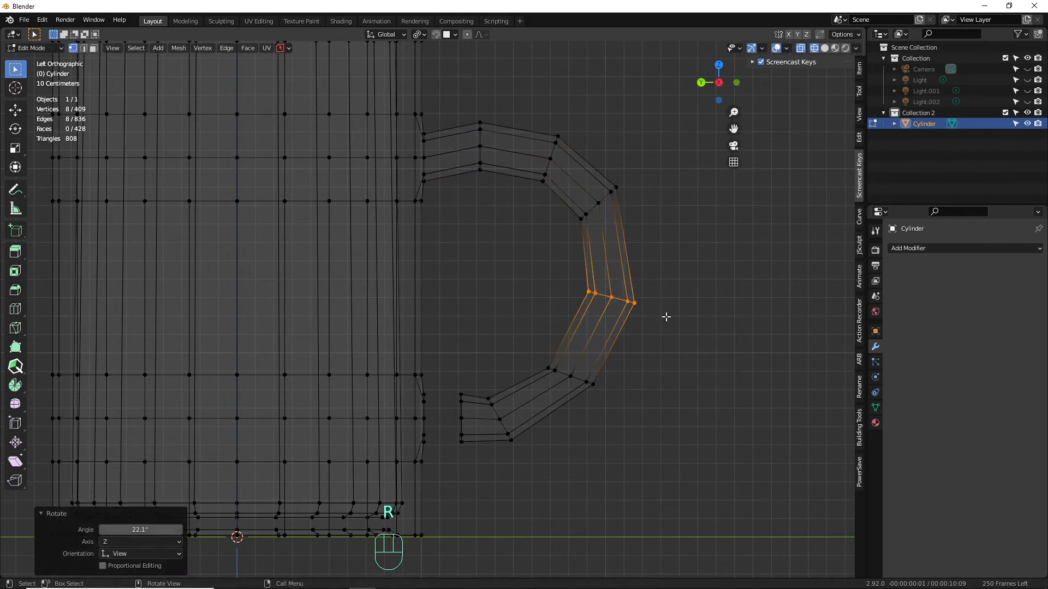
key("g")
left_click(665, 292)
key("r")
left_click(686, 287)
- Reposition the two vertex rings of the handle's lower bend up and outward to smooth the curve
left_click_drag(620, 350, 484, 459)
key("g")
left_click(554, 359)
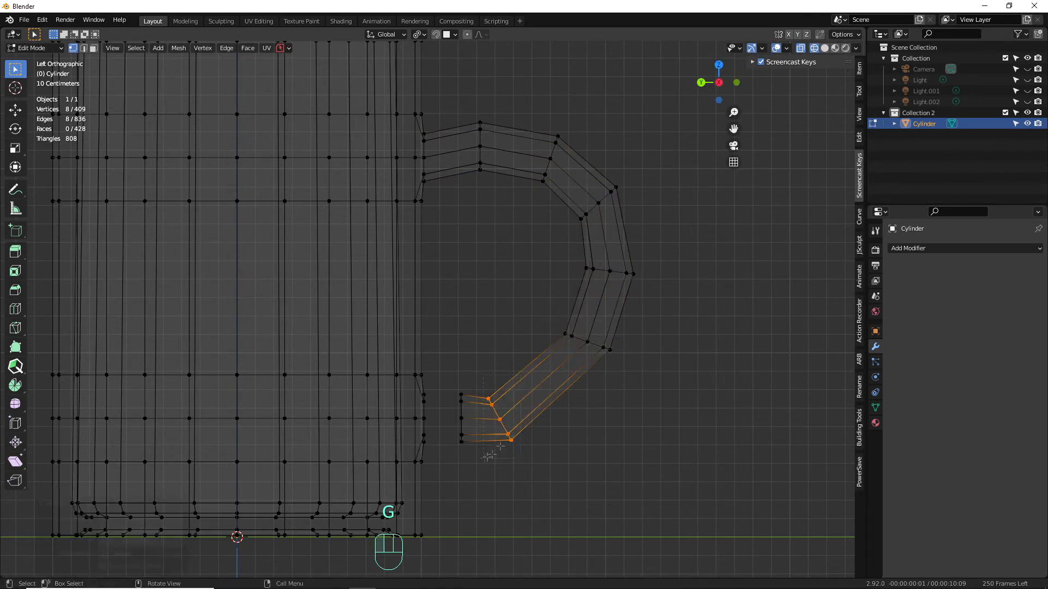
key("g")
left_click(545, 394)
- Delete the four faces capping the handle's lower end, working in face select mode with solid shading
left_click_drag(480, 380, 456, 445)
middle_click_drag(471, 438, 489, 452)
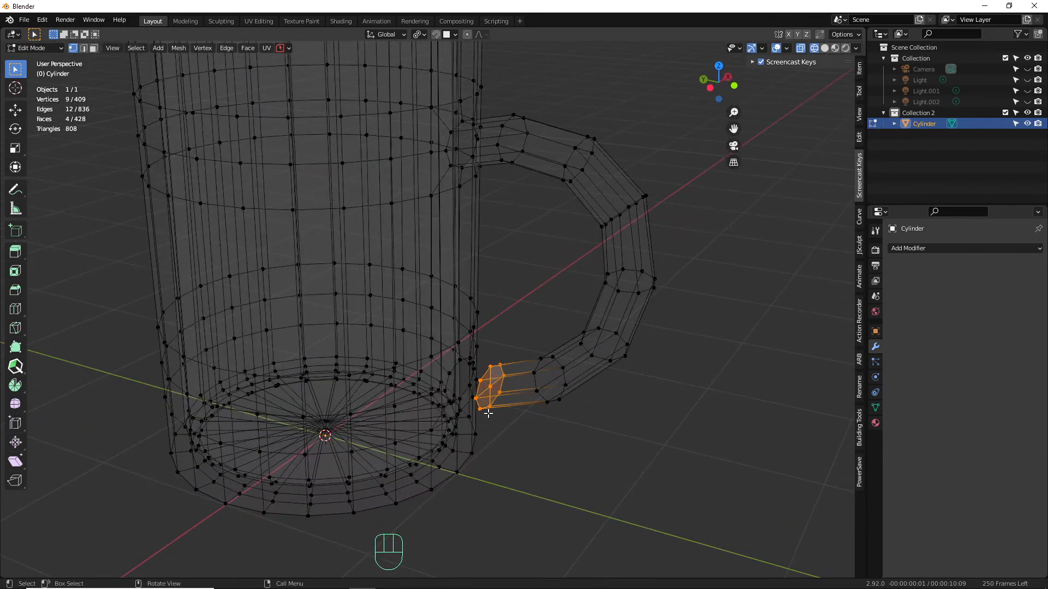
middle_click_drag(494, 386, 481, 418, "alt")
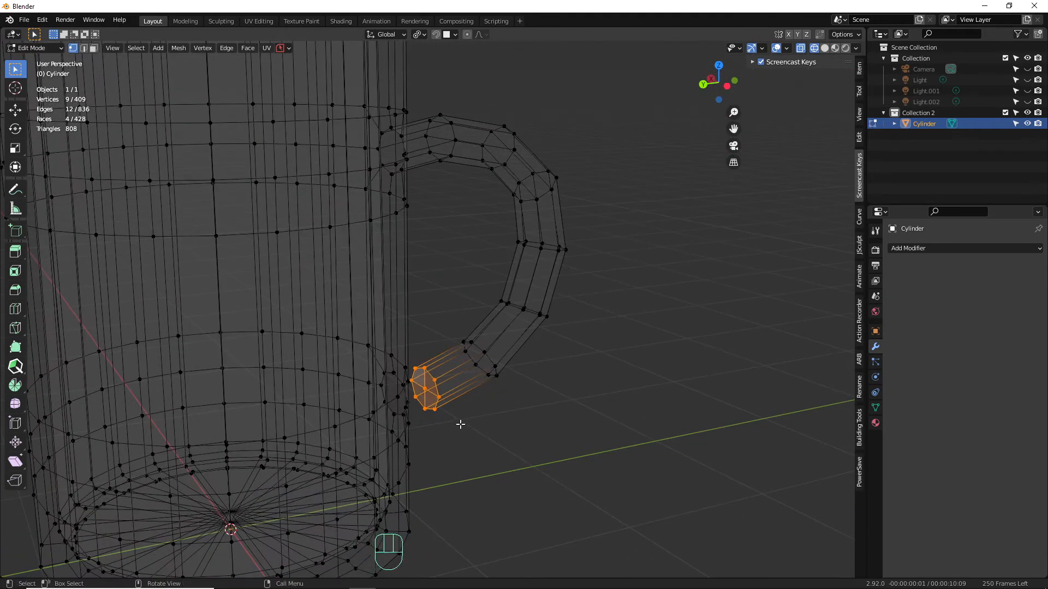
key("3")
key("shift+z")
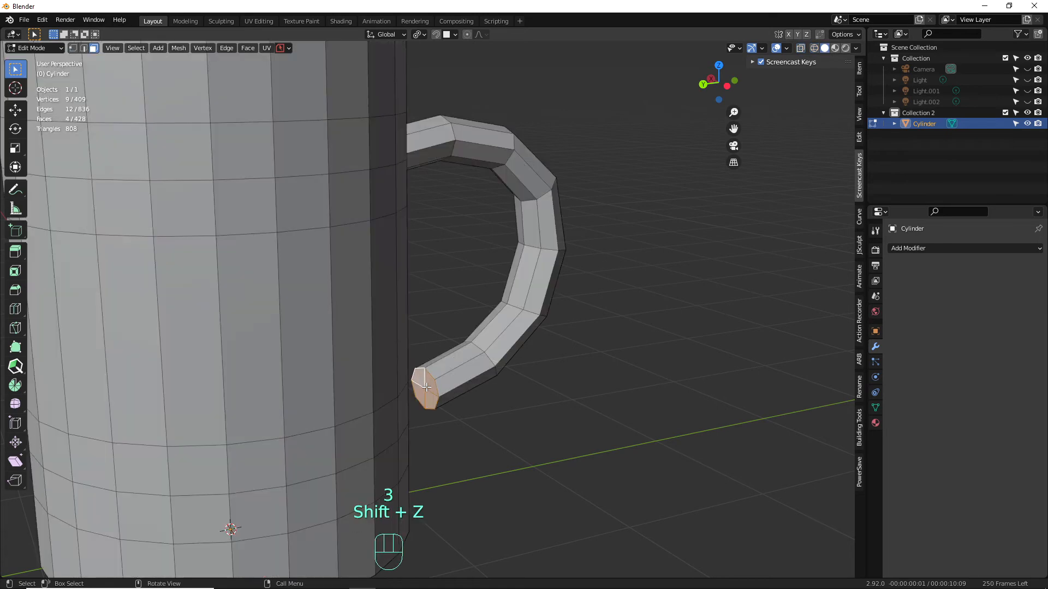
left_click_drag(421, 384, 432, 398)
key("x")
left_click(431, 397)
- Connect the handle's open lower end to the lower opening in the mug wall with Bridge Edge Loops
middle_click_drag(431, 398, 478, 401, "alt")
key("2")
mouse_move(435, 361)
middle_mouse_down("alt")
mouse_move(468, 381)
mouse_move(442, 377)
middle_mouse_up("alt")
right_click(441, 378)
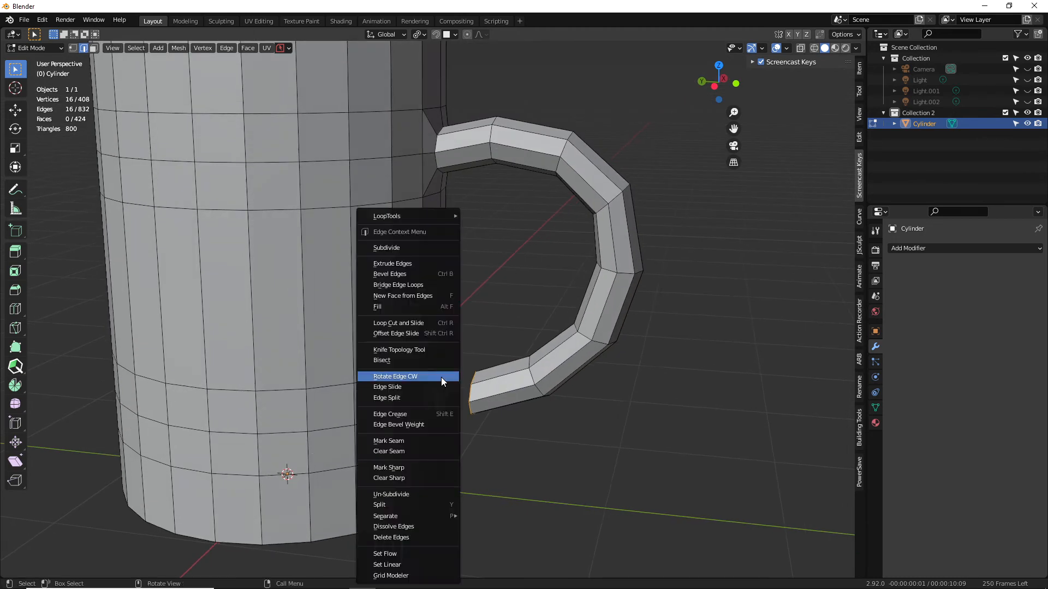
left_click(437, 285)
middle_click_drag(437, 288, 550, 311, "alt")
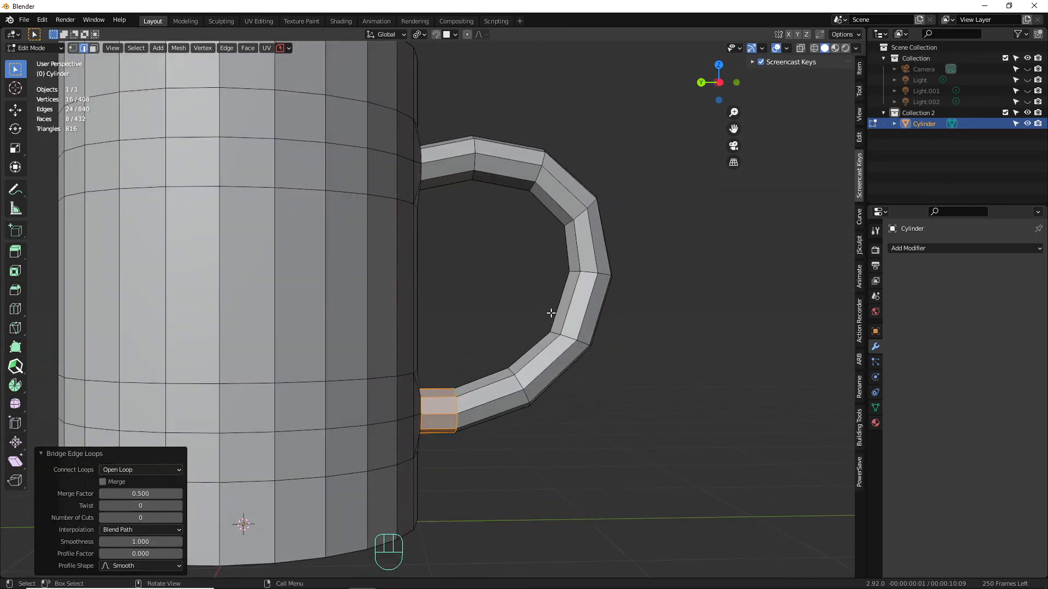
- In a wireframe side view, move the vertex ring in the middle of the handle's lower bend upward and outward
key("ctrl+KP_3")
key("shift+z")
left_click_drag(464, 361, 513, 420)
key("g")
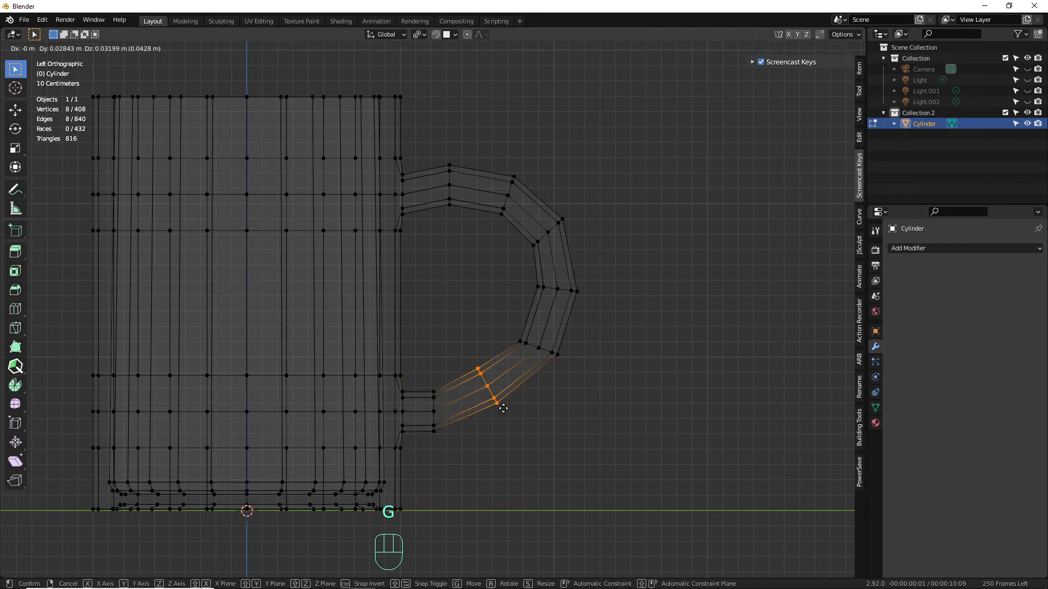
left_click(499, 409)
- Rotate the handle's lowest free vertex ring, beside the mug wall, and reposition it to follow the lower curve
left_click_drag(418, 381, 459, 437)
key("r")
left_click(481, 427)
key("g")
left_click(489, 420)
left_click(519, 409)
- Move the ring above the lower bend slightly upward and shift the handle's five outer vertex rings closer to the mug
left_click_drag(507, 327, 572, 365)
key("g")
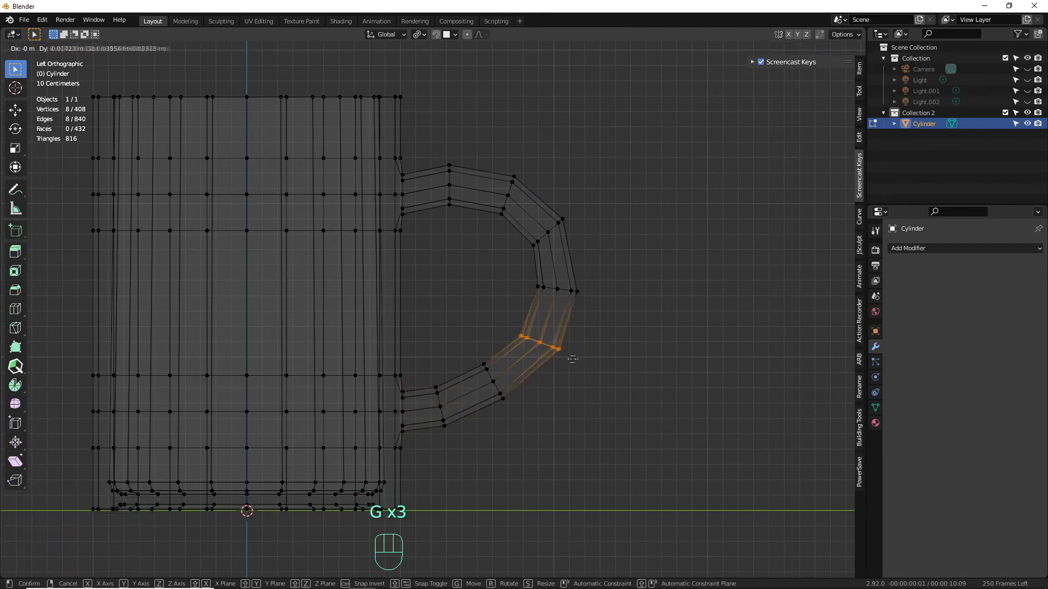
left_click(569, 356)
left_click_drag(605, 152, 474, 409)
key("g")
left_click(537, 370)
- Move the vertex ring nearest the lower wall opening closer to the mug and rotate it to match the tightened curve
left_click_drag(430, 375, 461, 438)
key("g")
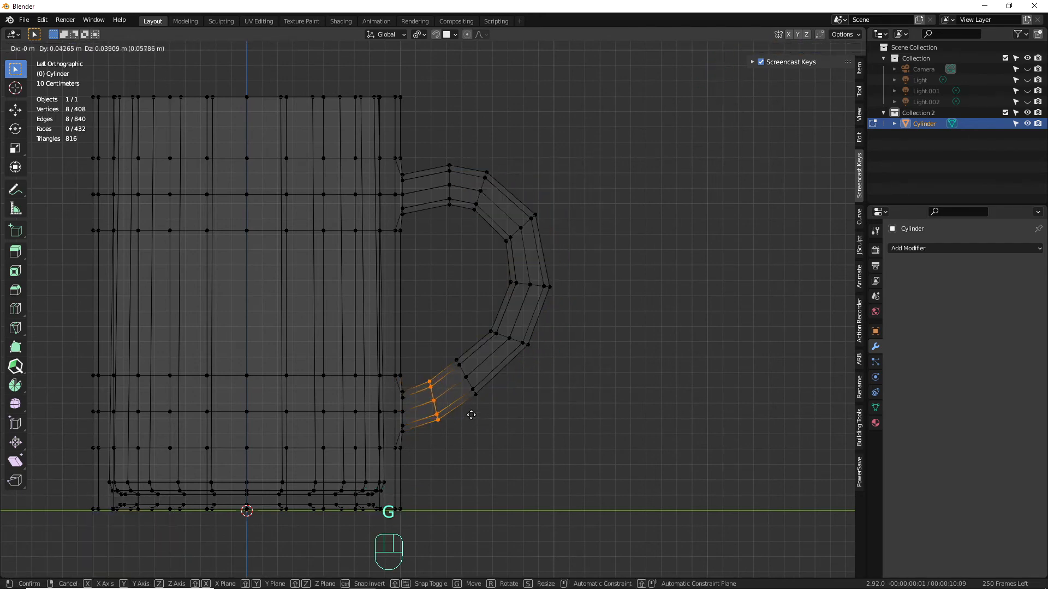
left_click(468, 413)
key("r")
left_click(479, 424)
- Reposition the next three vertex rings, from the lower bend up to the handle's outermost point, to even out the curve
left_click_drag(447, 352, 489, 404)
key("g")
left_click_drag(477, 321, 541, 358)
key("g")
left_click(539, 356)
left_click_drag(499, 269, 562, 299)
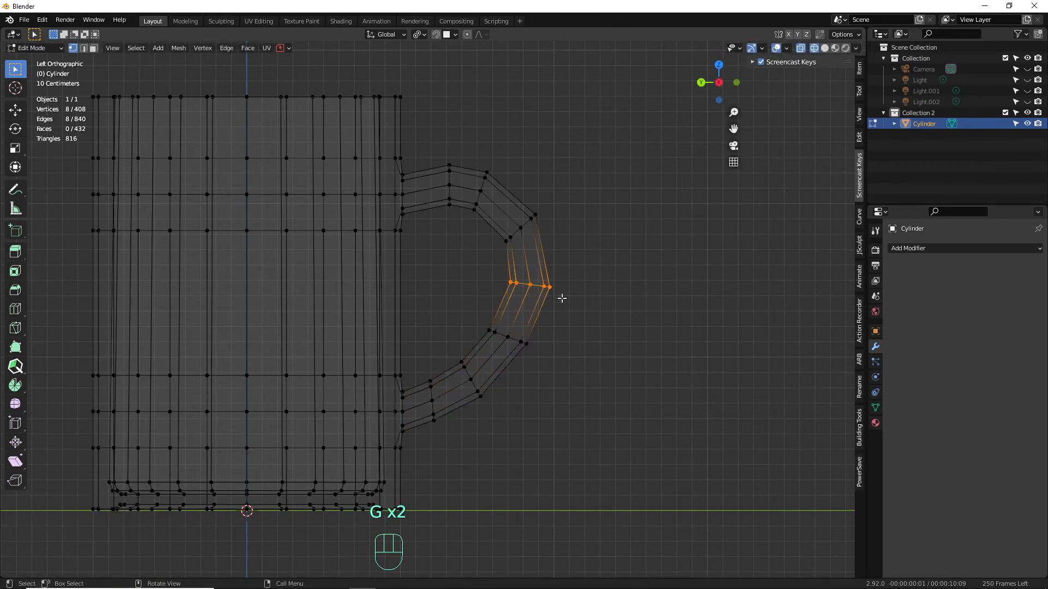
key("g")
left_click(557, 298)
- Rotate and move the two vertex rings of the handle's upper bend so they round the curve smoothly
left_click_drag(496, 205, 559, 244)
key("r")
key("g")
left_click(522, 209)
key("r")
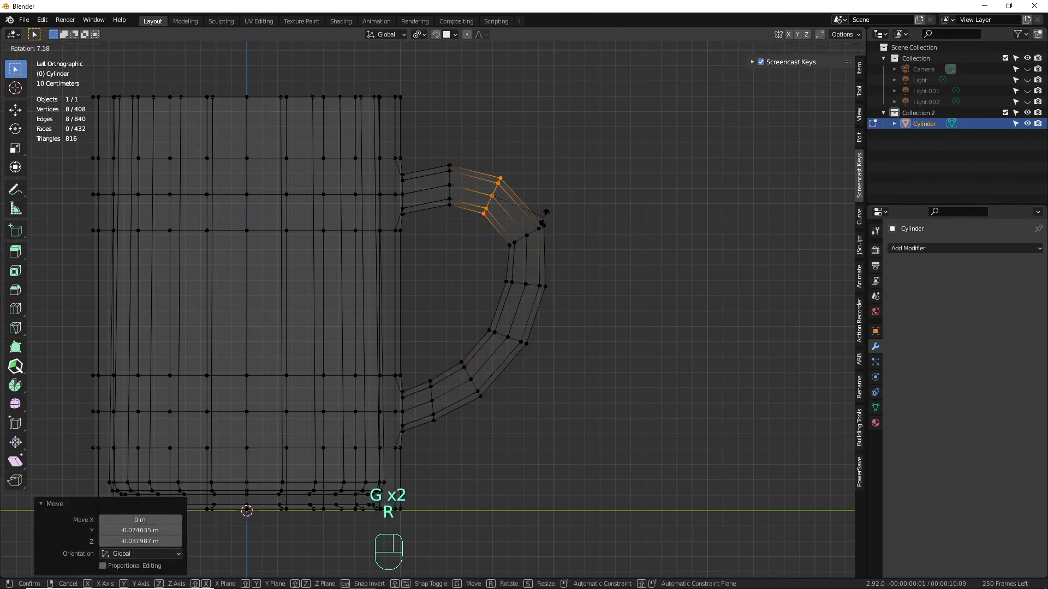
left_click(540, 219)
key("g")
left_click(538, 224)
- Select the edge loops where both handle ends meet the mug wall, and apply the mug's rotation and scale in object mode
middle_click_drag(534, 257, 488, 279)
key("2")
key("shift+z")
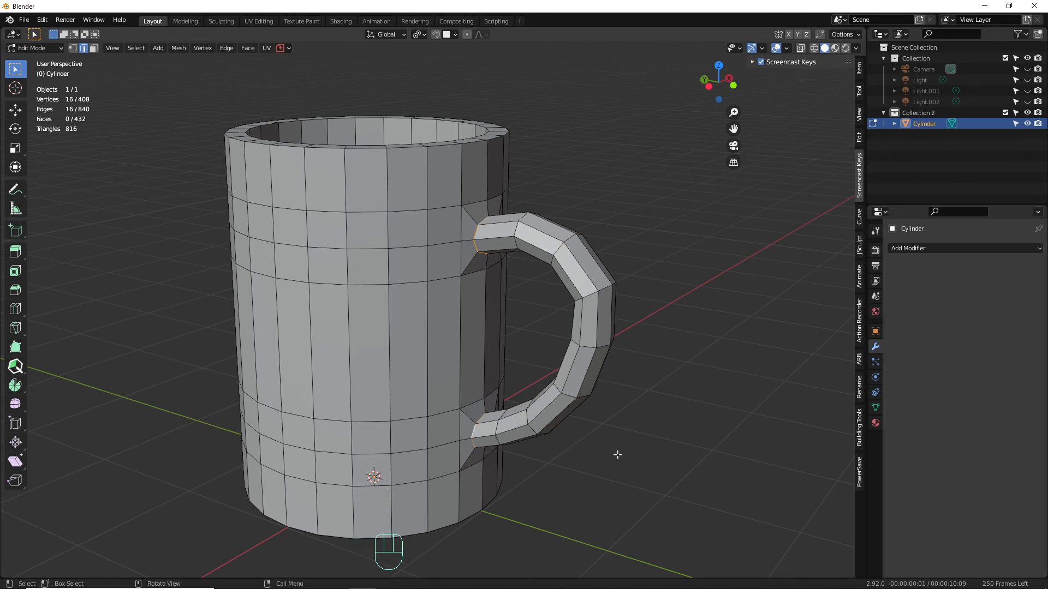
key("Tab")
key("ctrl+a")
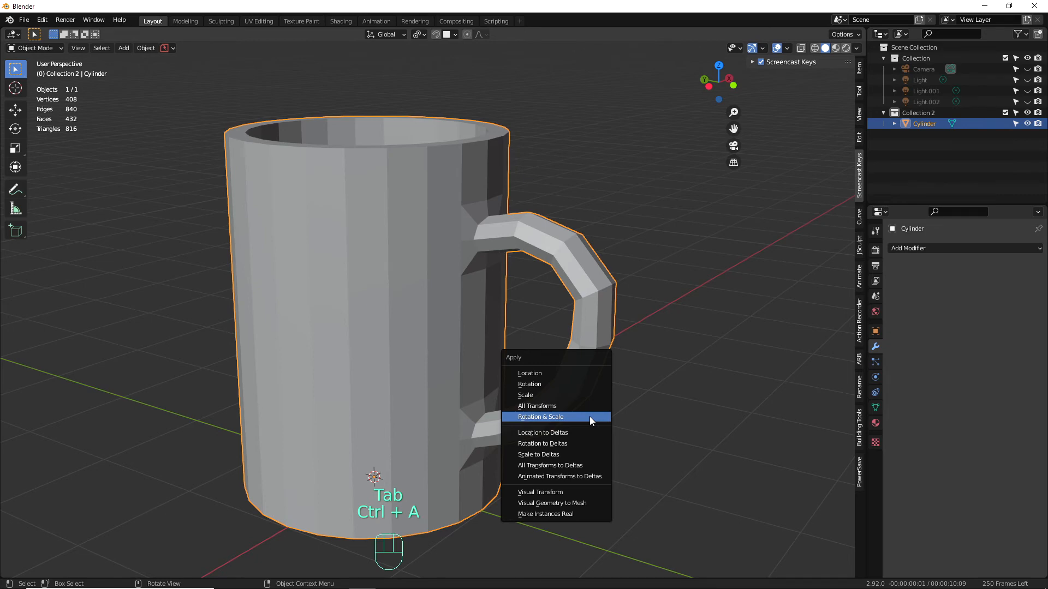
left_click(589, 417)
- Bevel the two edge loops joining the handle to the wall with one segment and a width of about 0.0506 m
key("Tab")
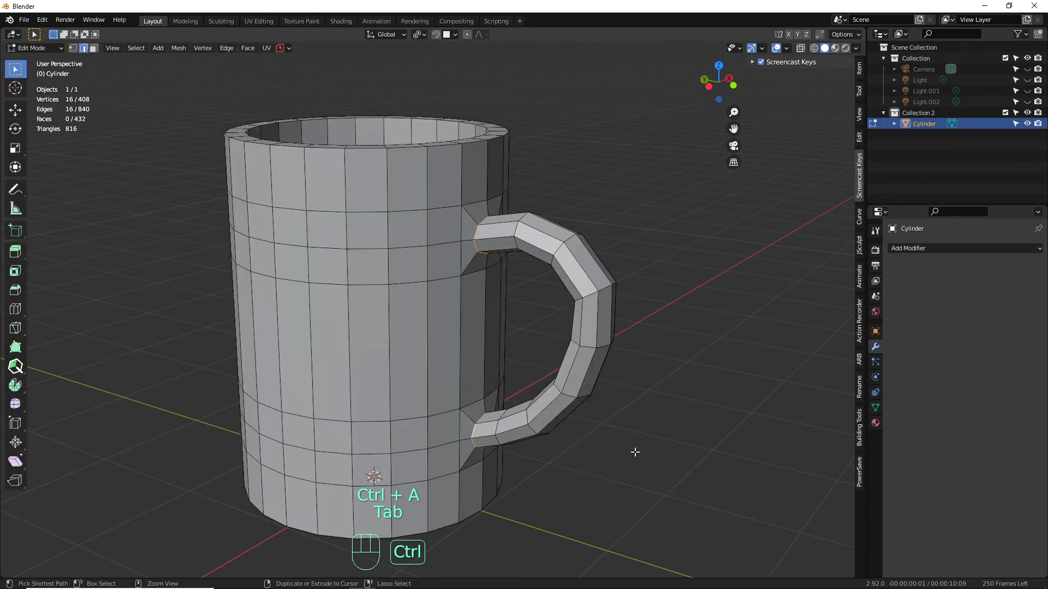
key("ctrl+b")
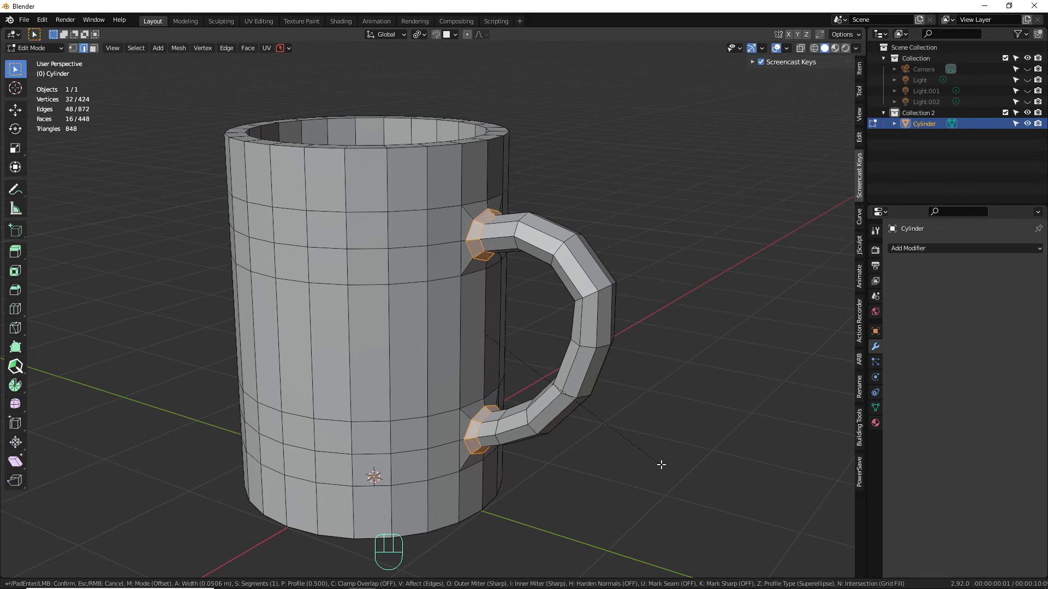
left_click(662, 465)
- Bevel the outer and inner edge loops of the mug's rim with two segments and a width of about 0.0587 m
middle_click_drag(622, 430, 645, 428, "alt")
middle_click_drag(646, 427, 709, 456, "alt+shift")
middle_click_drag(687, 431, 661, 471, "alt")
middle_click_drag(633, 429, 657, 478, "alt+shift")
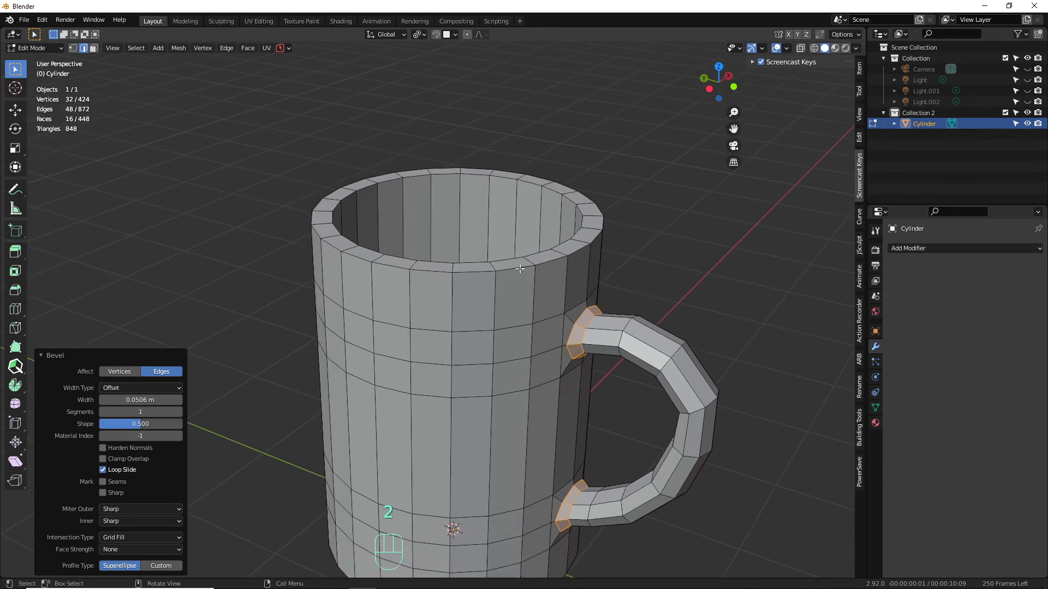
left_click(510, 262, "alt")
double_click(504, 259, "shift")
middle_click_drag(508, 264, 536, 307, "alt")
key("ctrl+b")
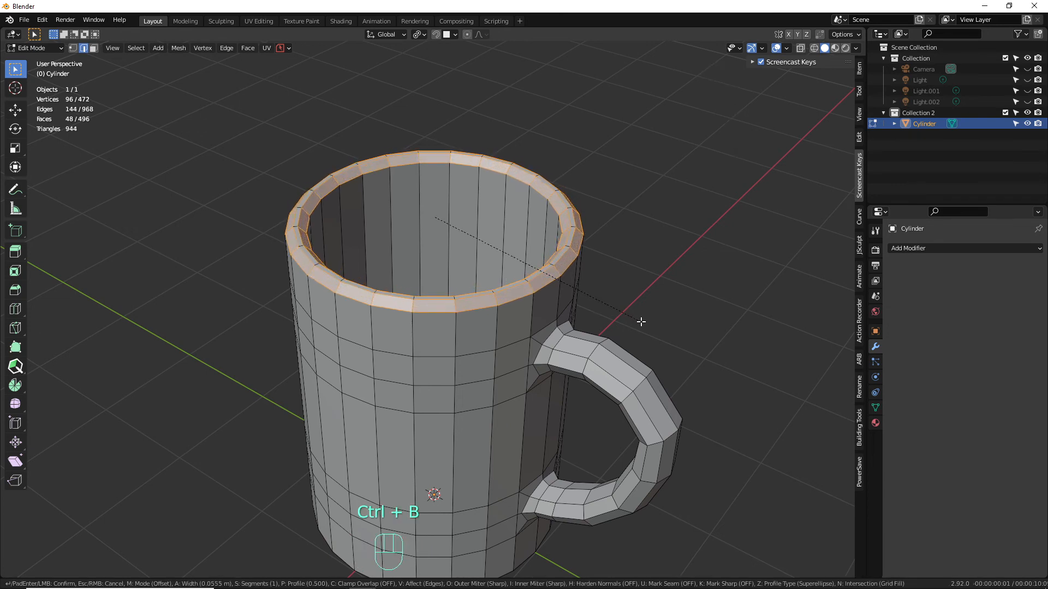
scroll(641, 322, "up", 1)
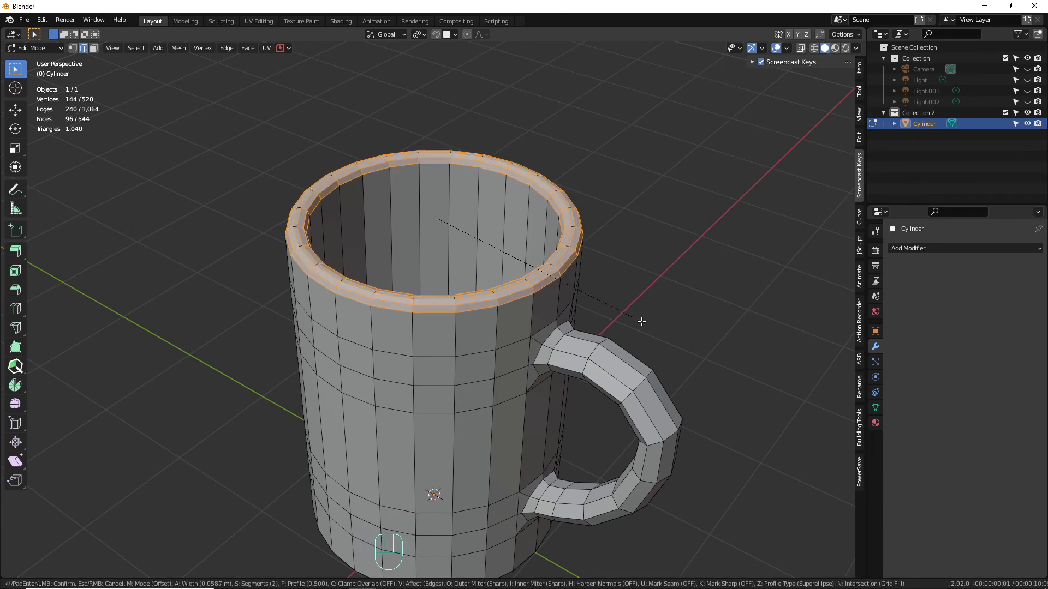
left_click(641, 322)
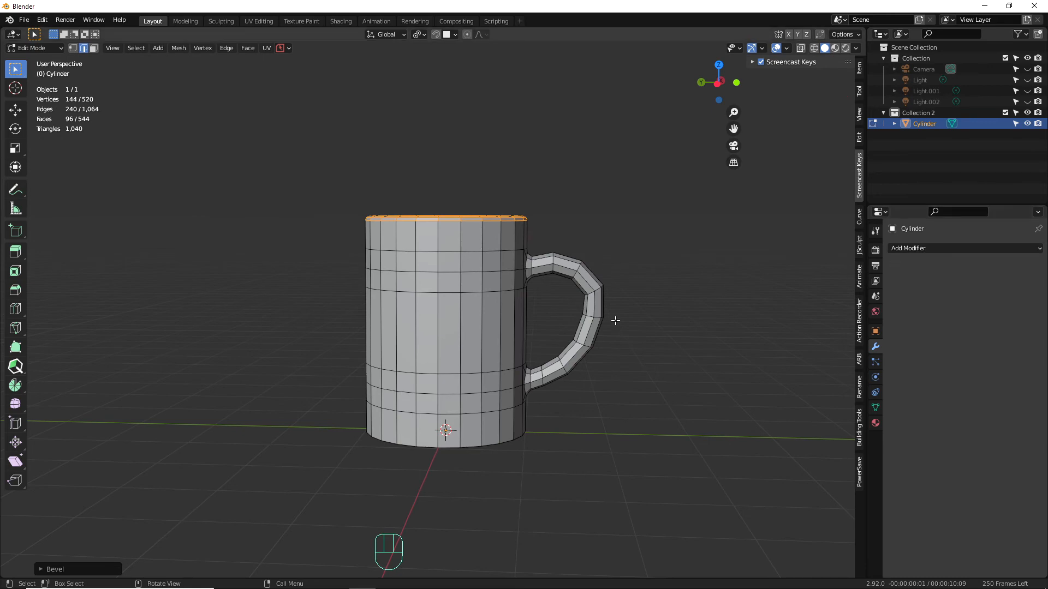
- Add a Subdivision modifier with viewport level 1 to the mug in object mode
key("Tab")
key("ctrl+1")
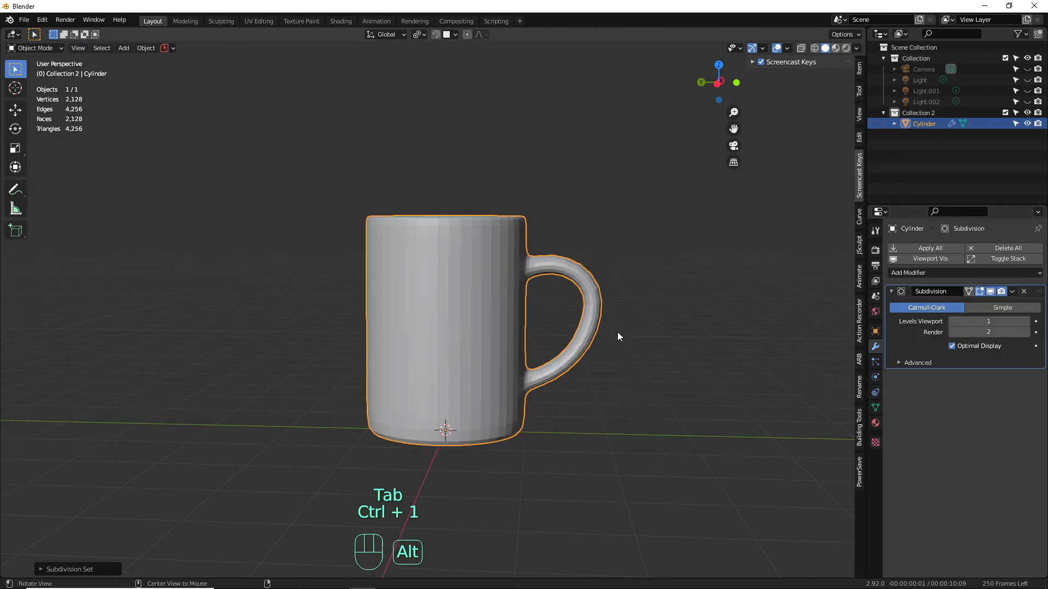
middle_click_drag(617, 337, 517, 325)
- Hide the subdivision in the viewport and insert a supporting edge loop near the corner of the recess under the mug
key("Tab")
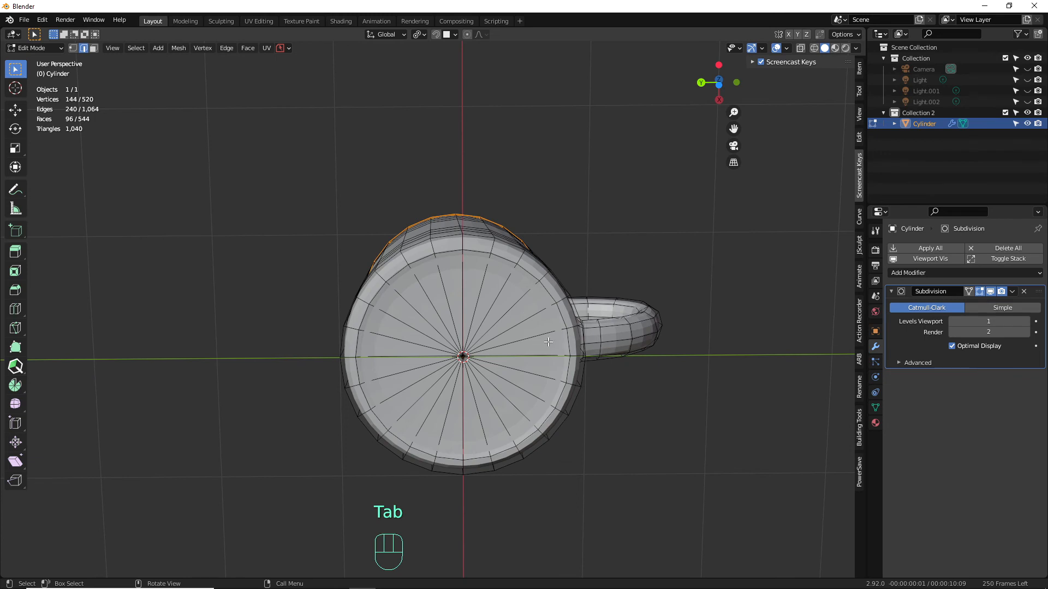
scroll(569, 357, "up", 1)
middle_click_drag(572, 360, 562, 338, "shift")
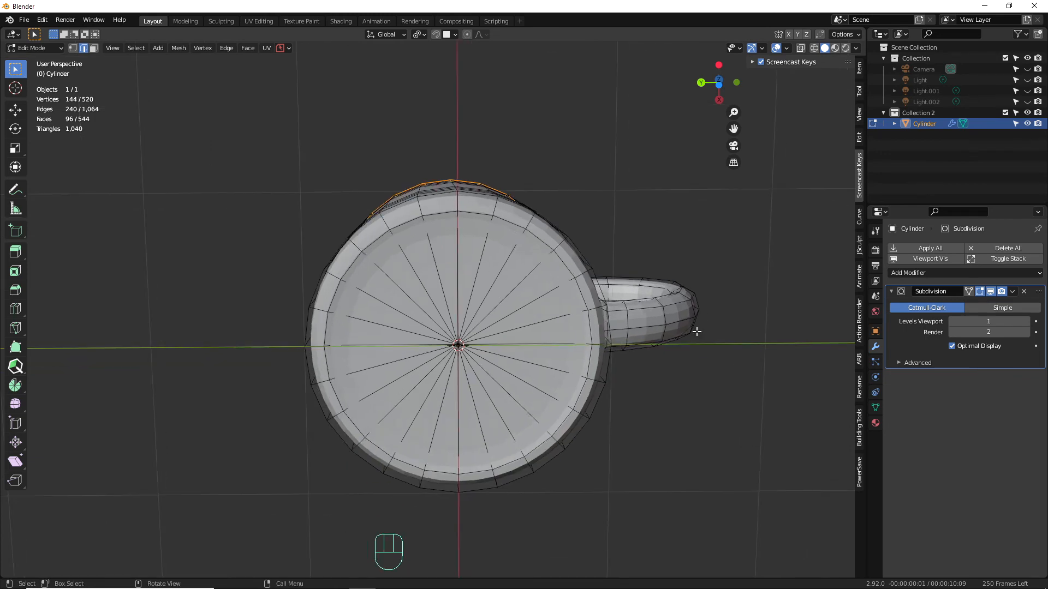
left_click(992, 292)
key("ctrl")
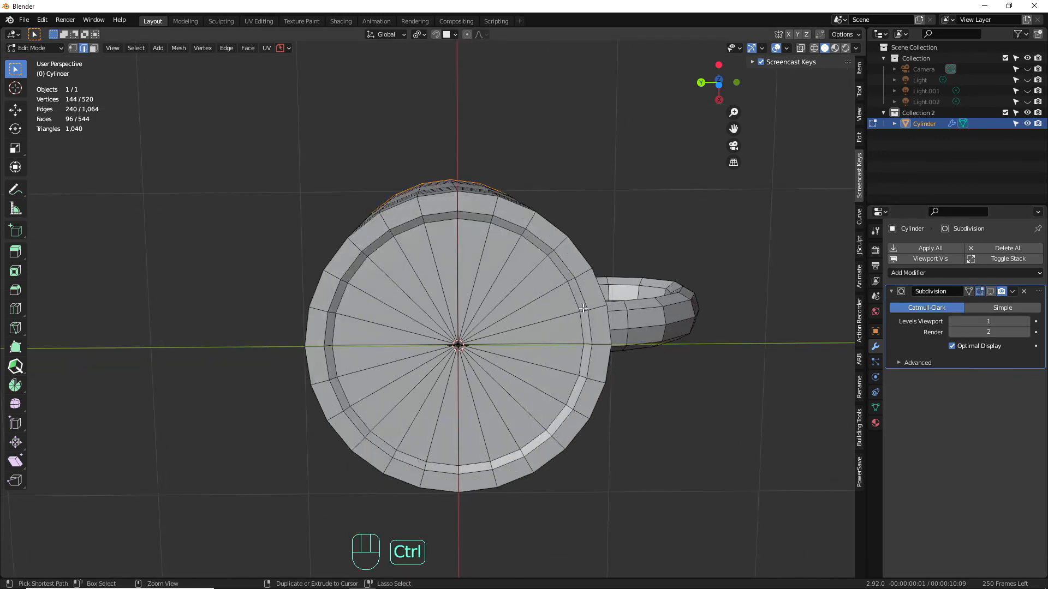
key("ctrl+r")
left_click(583, 309)
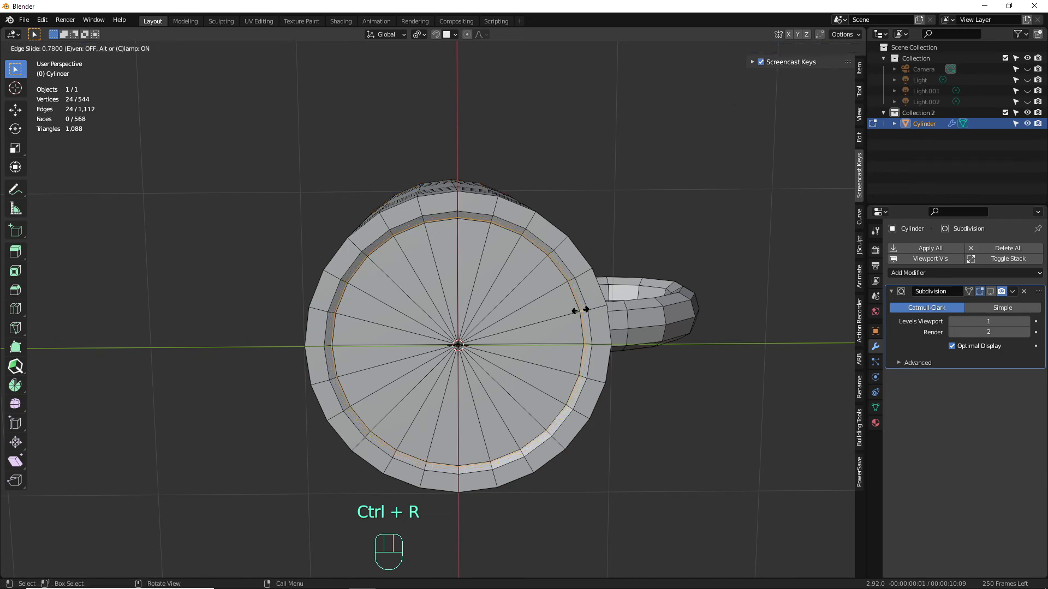
left_click(581, 310)
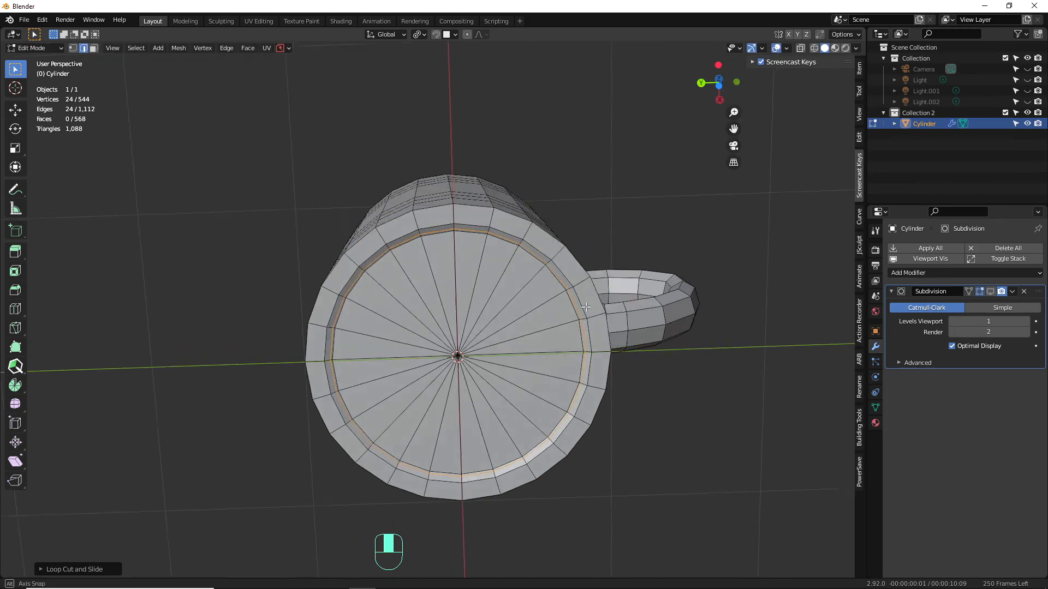
- Bevel the outer edge loop of the mug's base with one segment and a width of about 0.0188 m
middle_click_drag(582, 310, 546, 362)
left_click(546, 362)
left_click(546, 362, "alt")
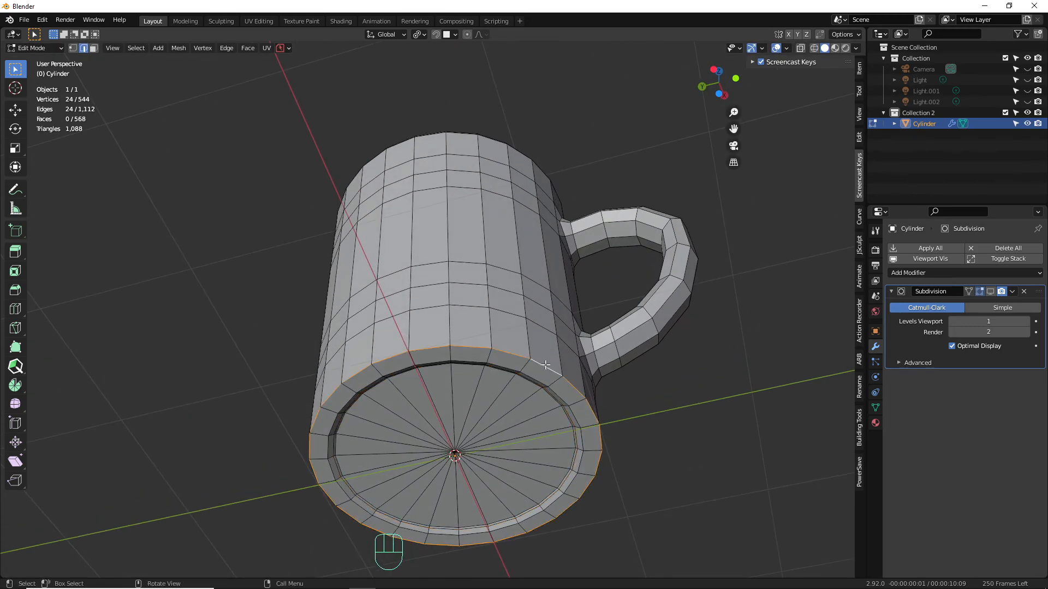
key("ctrl+b")
scroll(663, 437, "down", 1)
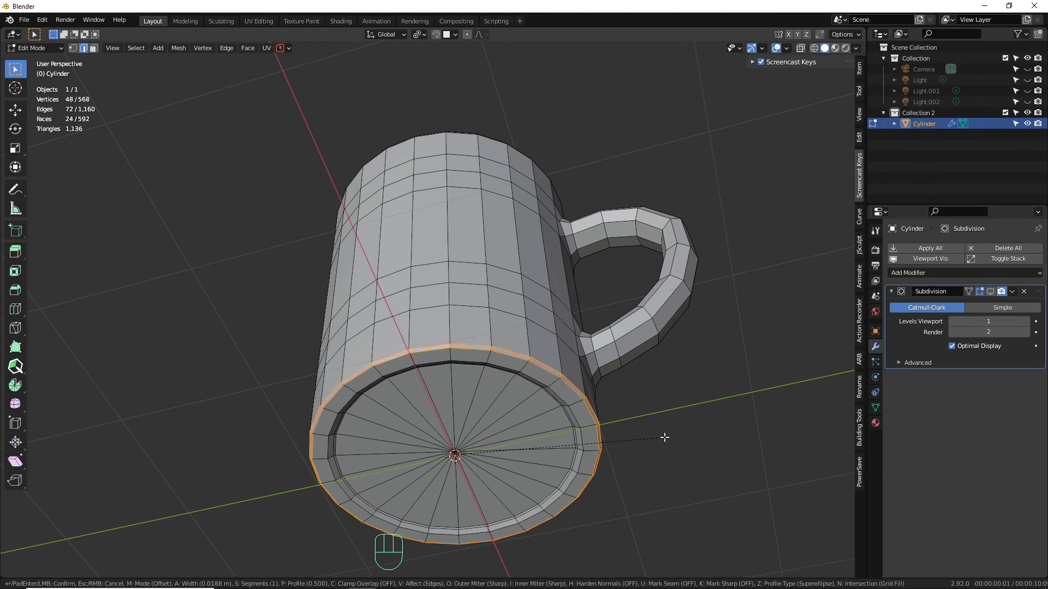
left_click(664, 437)
- Insert an edge loop around the flat ring of the mug's base and slide it close to the ring's inner edge
middle_click_drag(650, 440, 595, 415, "alt")
key("ctrl+r")
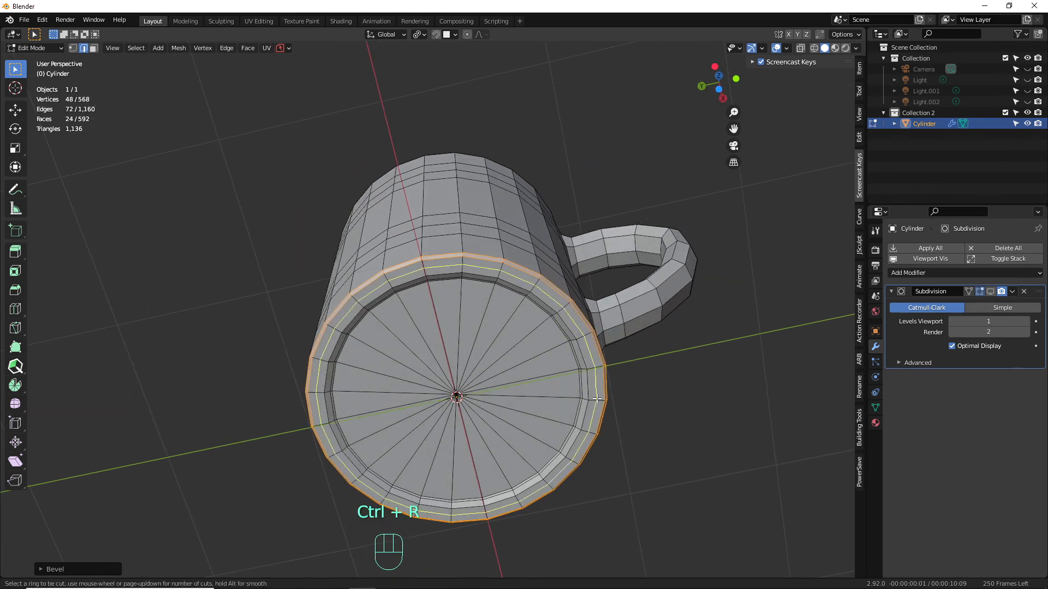
left_click(592, 371)
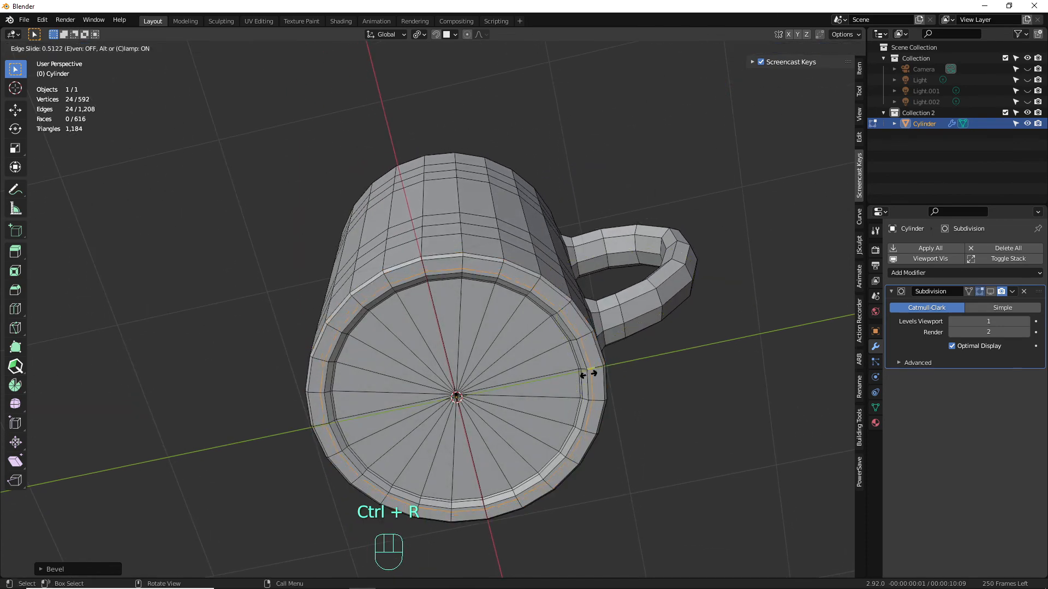
left_click(587, 376)
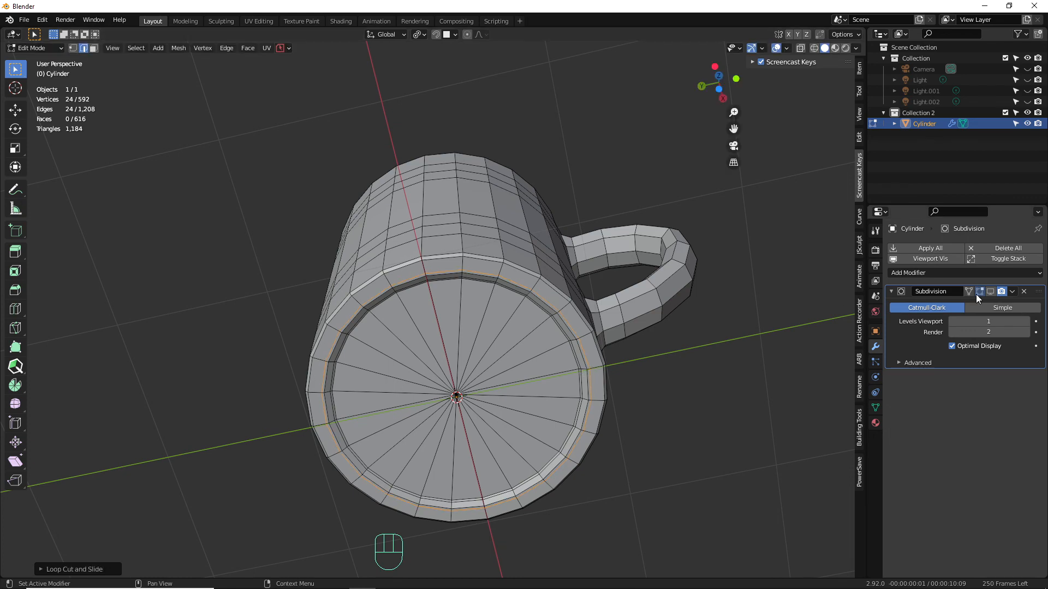
- Show the Subdivision modifier in the viewport again and shade the mug smooth in object mode
left_click(993, 291)
left_click_drag(693, 323, 659, 449, "alt")
key("Tab")
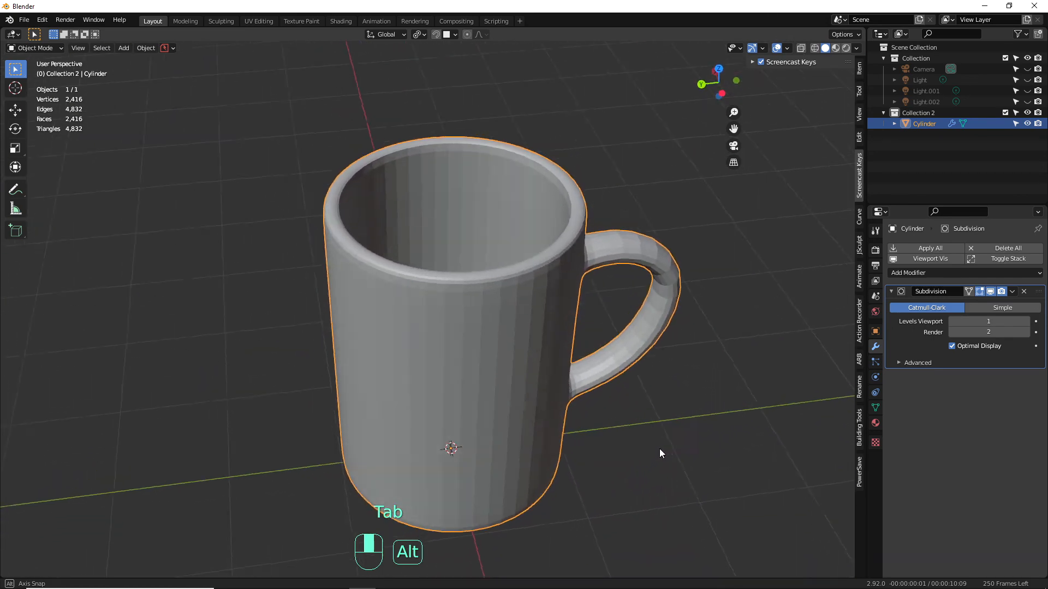
key("Tab")
key("Tab")
right_click(463, 302)
left_click(462, 303)
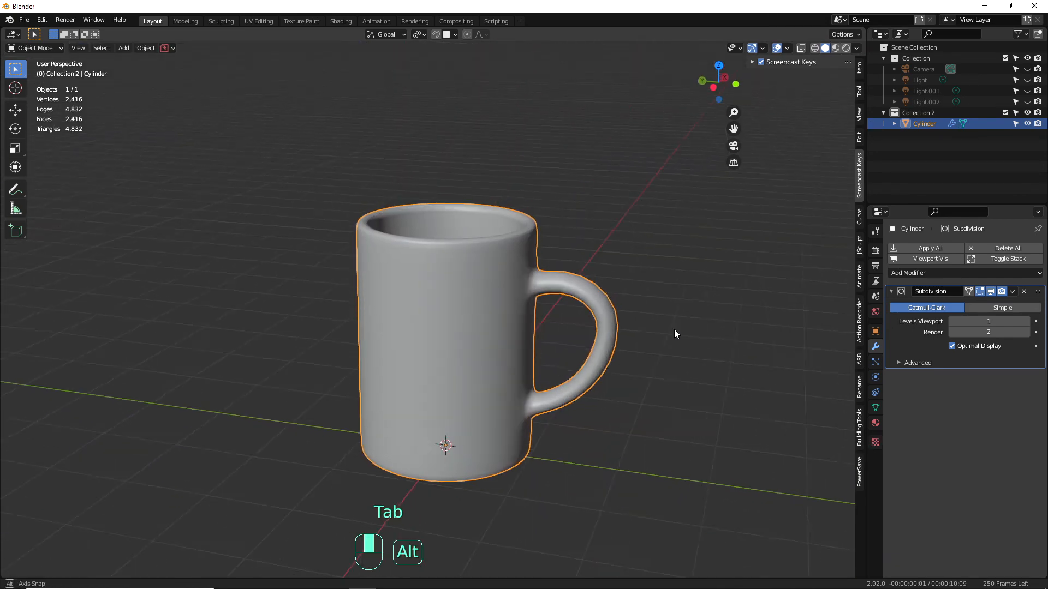
left_click_drag(676, 329, 373, 329, "alt")
key("alt+q")
middle_click_drag(417, 321, 625, 423, "alt")
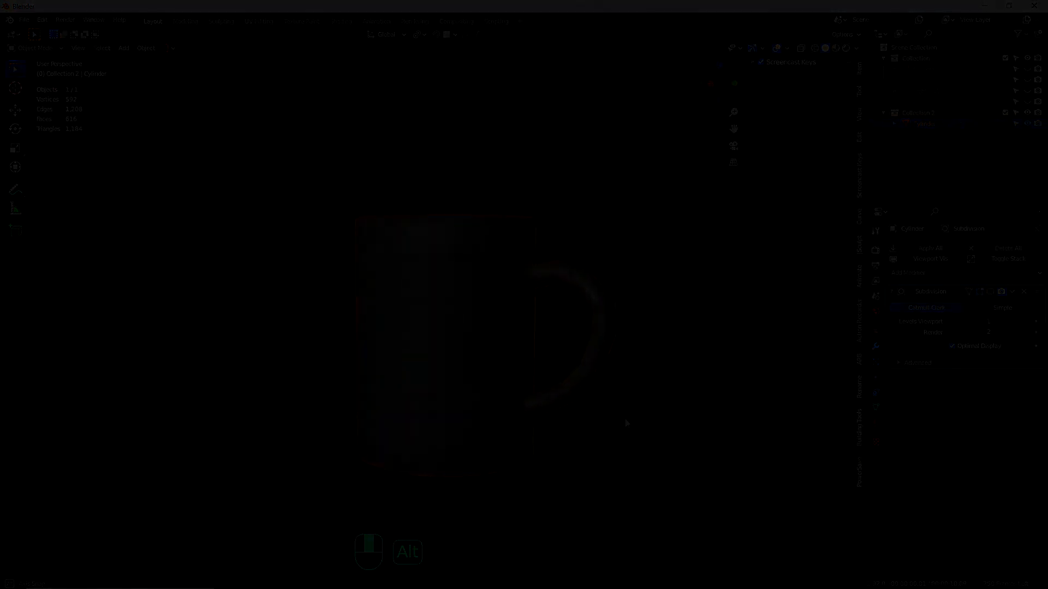